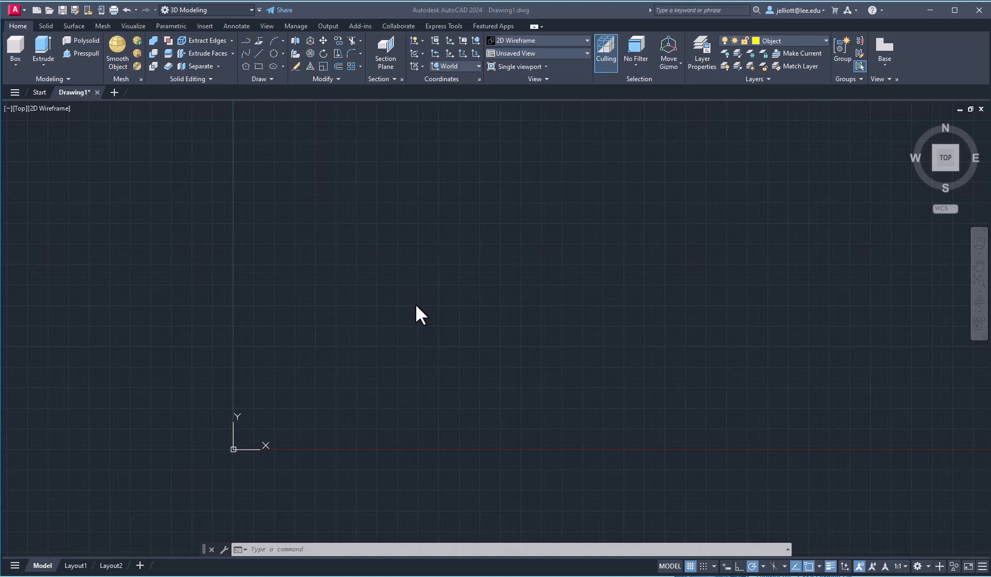
Draw a circle with a radius of about 88 just above the X axis, near the origin
type("c")
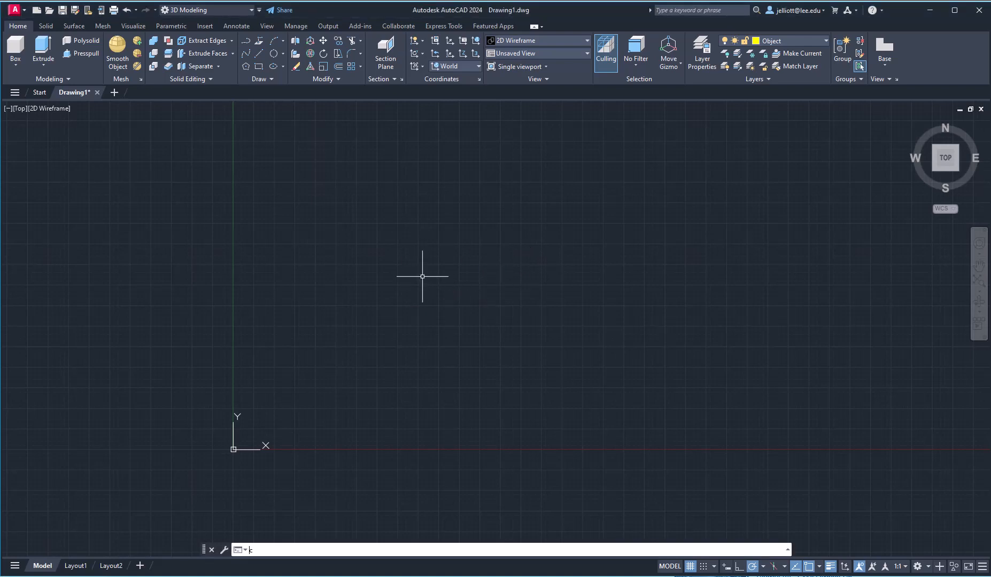
key("Return")
left_click(404, 303)
left_click(467, 173)
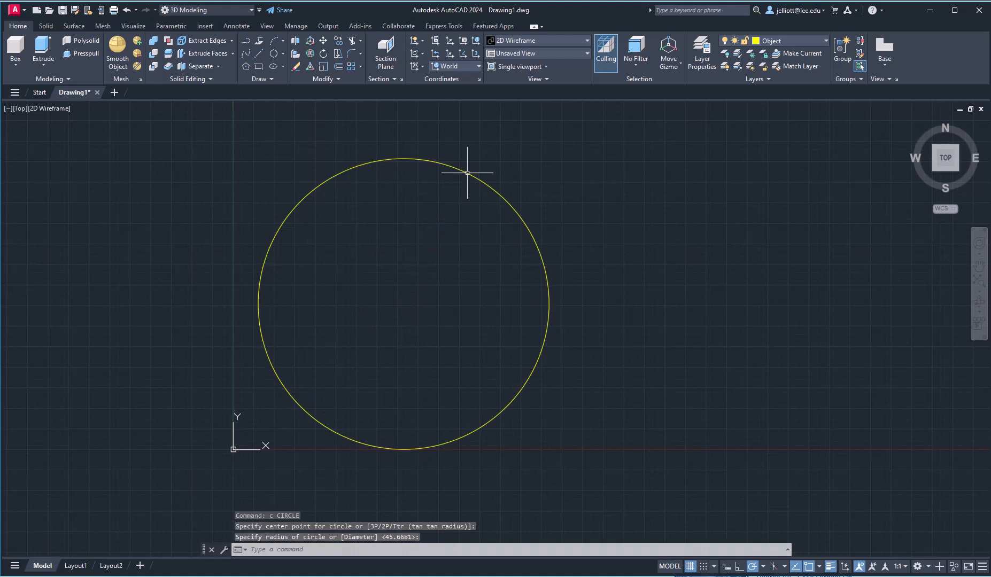
Draw a smaller circle with a radius of about 49, up and to the right of the first circle
scroll(646, 222, "down", 3)
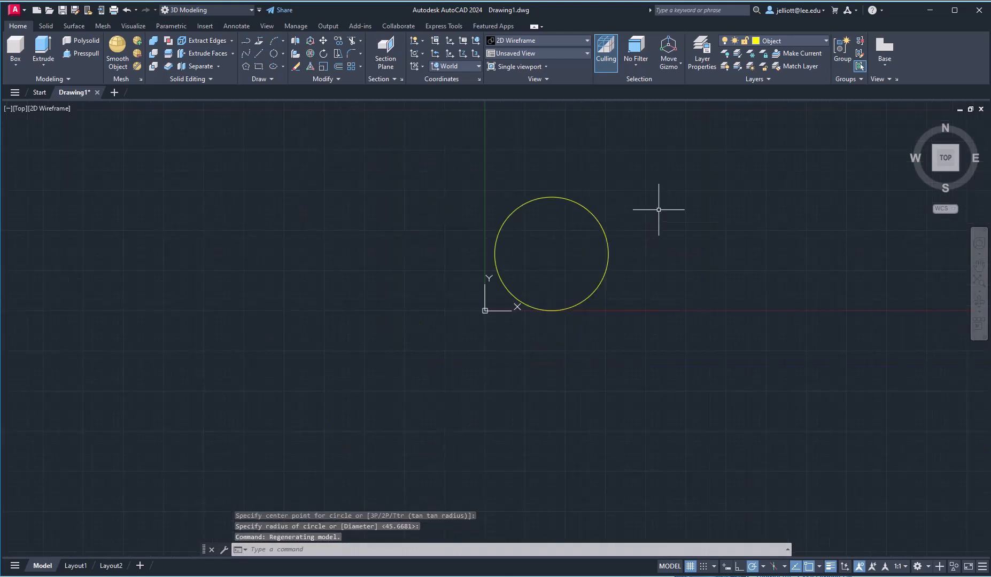
middle_click_drag(657, 210, 475, 277)
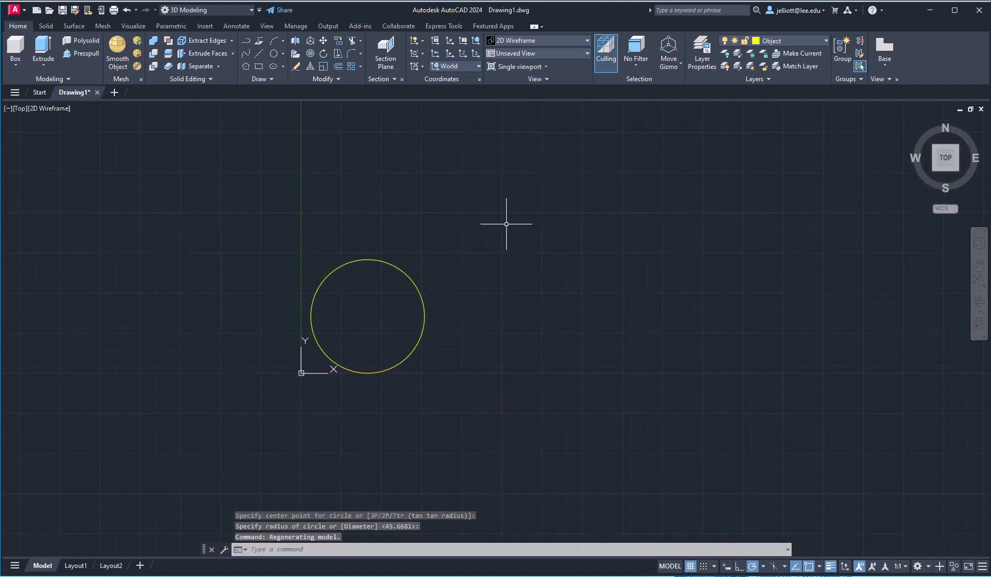
type("c")
key("Return")
left_click(526, 242)
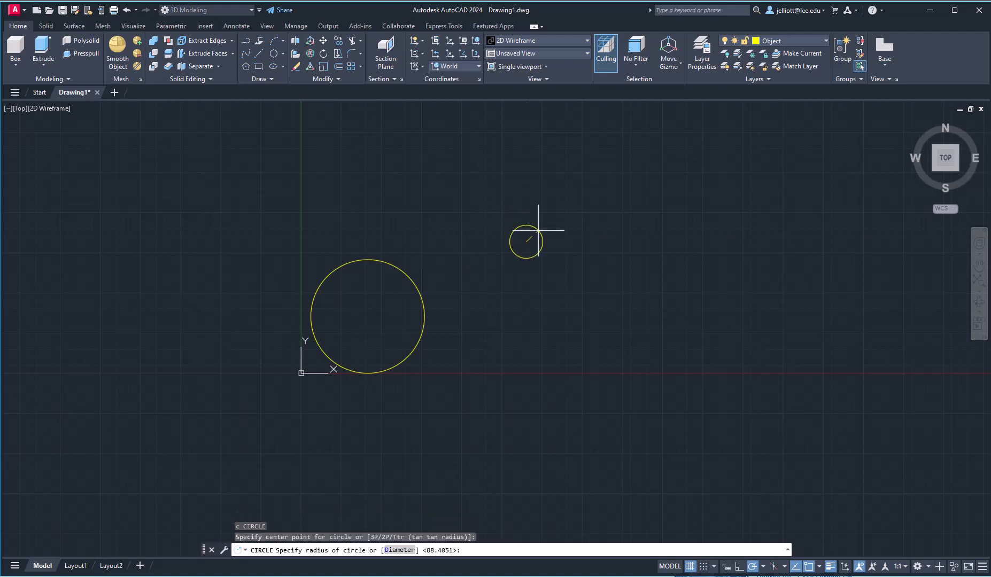
left_click(546, 219)
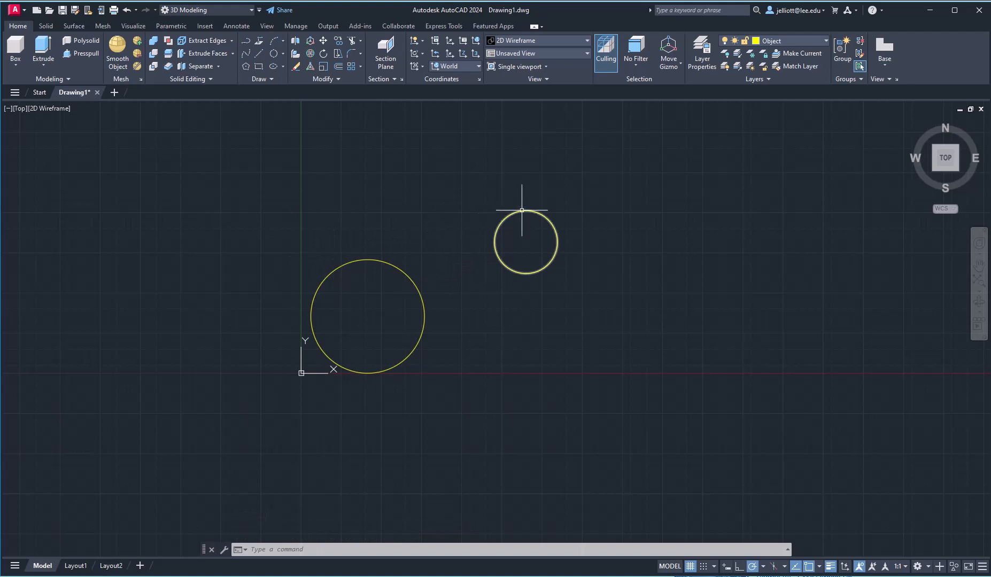
mouse_move(521, 209)
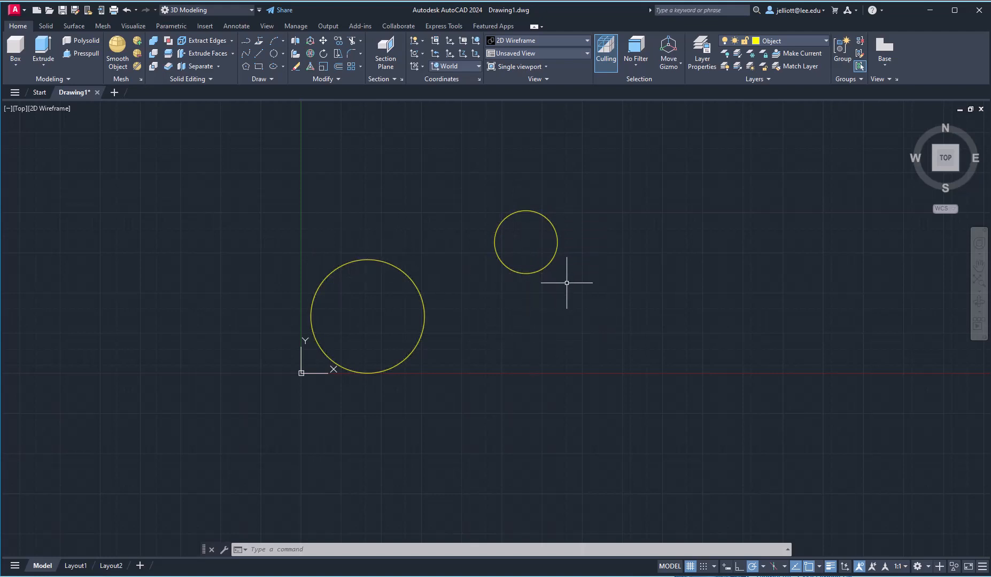
Copy both circles together about 797 units to the right of the originals
scroll(638, 268, "down", 1)
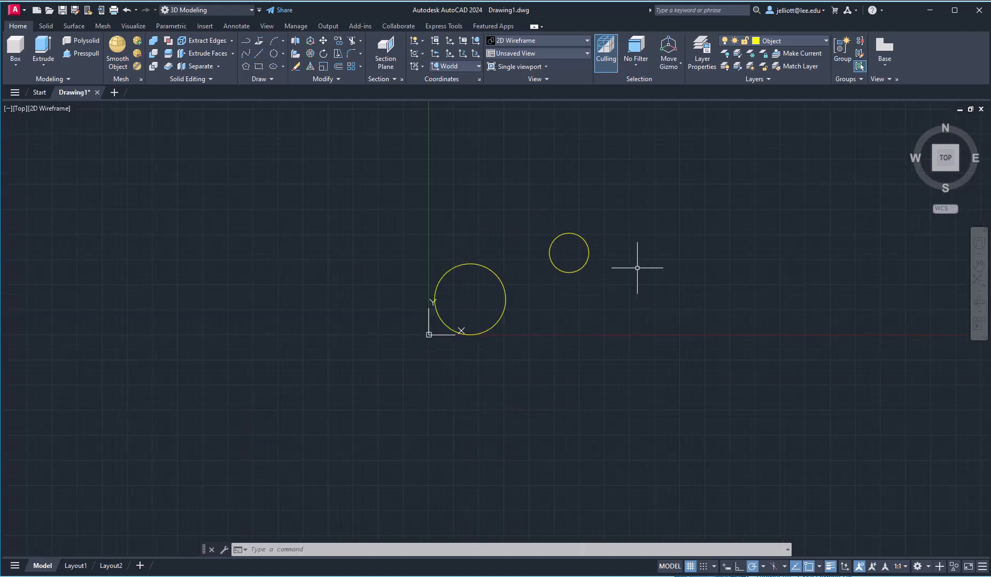
middle_click_drag(637, 268, 456, 306)
left_click(219, 210)
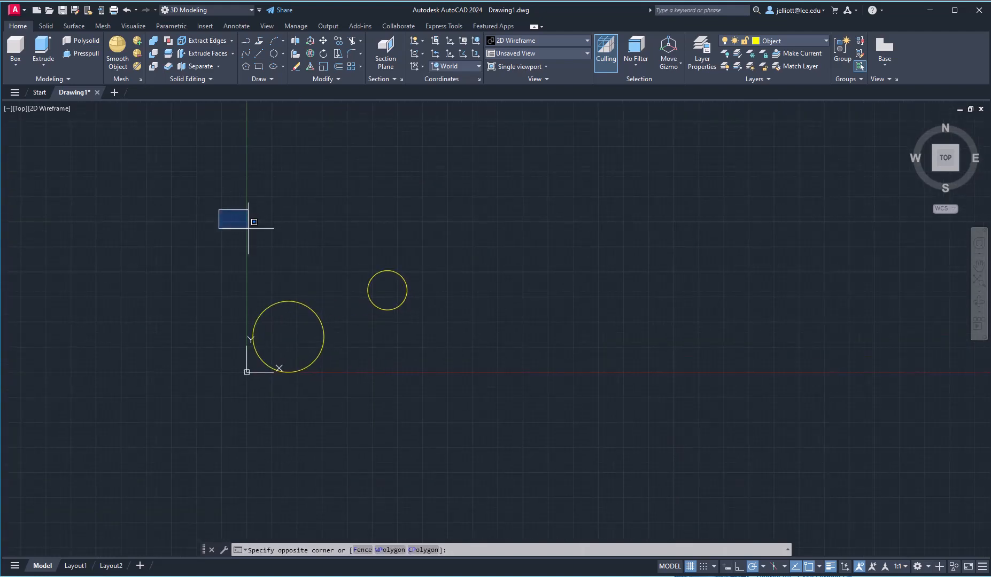
left_click(554, 403)
type("c")
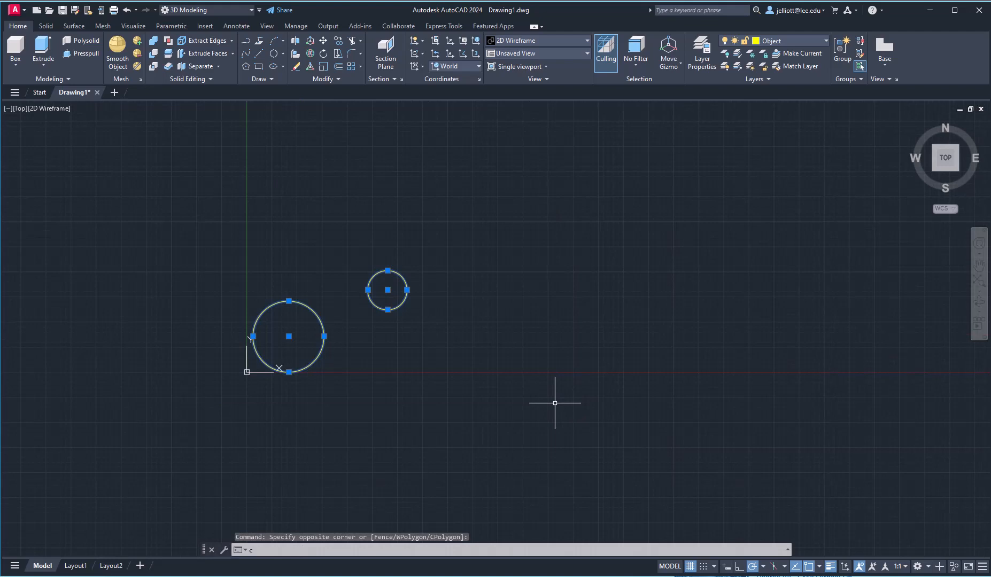
type("o")
key("Return")
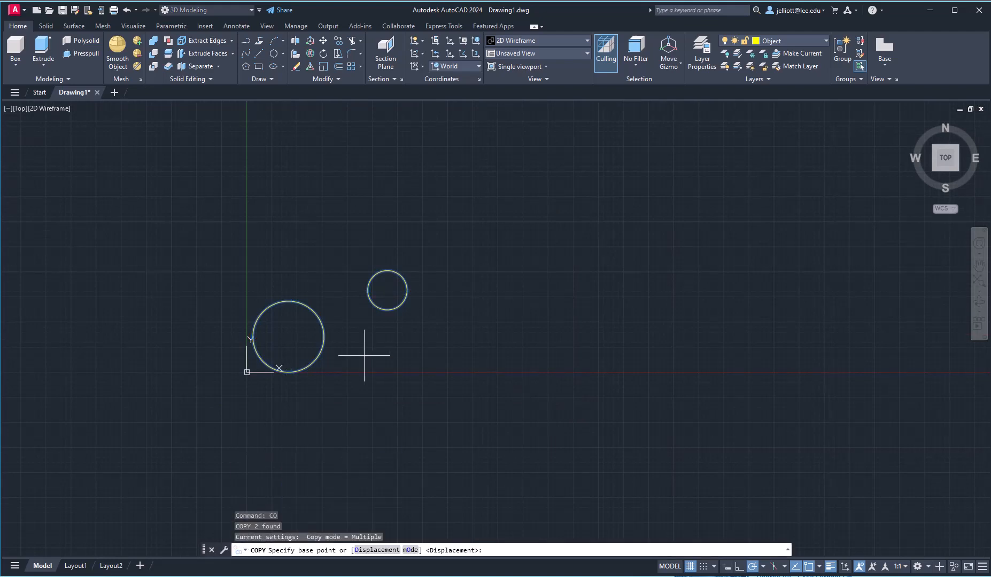
left_click(370, 336)
left_click(691, 331)
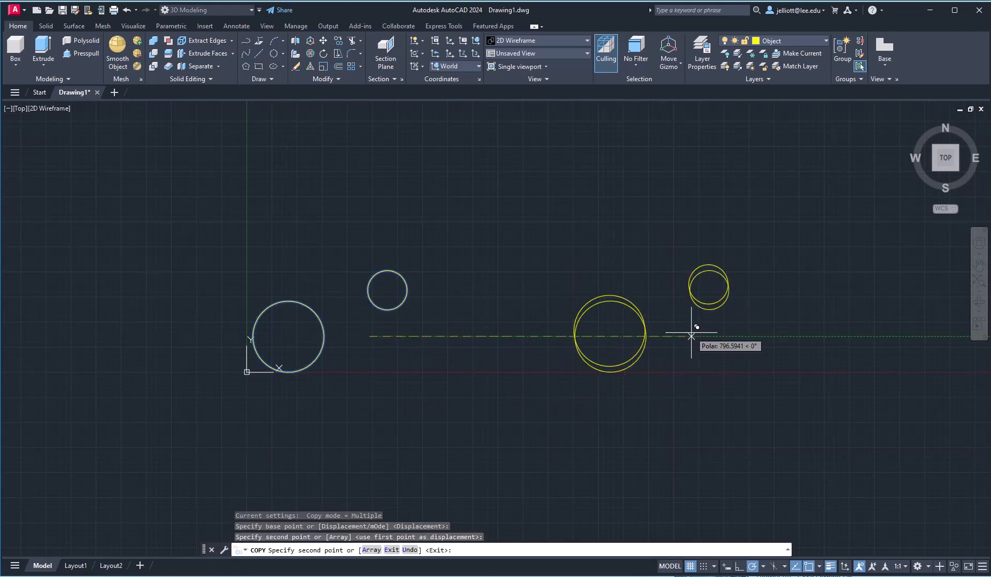
key("Escape")
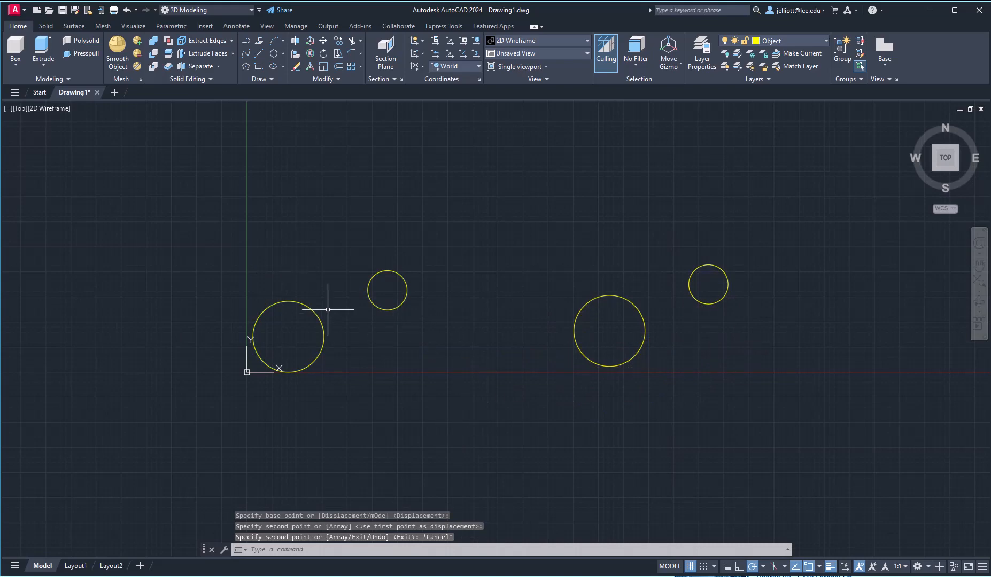
Copy the original small circle by its center onto the bottom quadrant of the original large circle
scroll(328, 309, "up", 6)
middle_click_drag(388, 343, 571, 268)
scroll(571, 263, "down", 2)
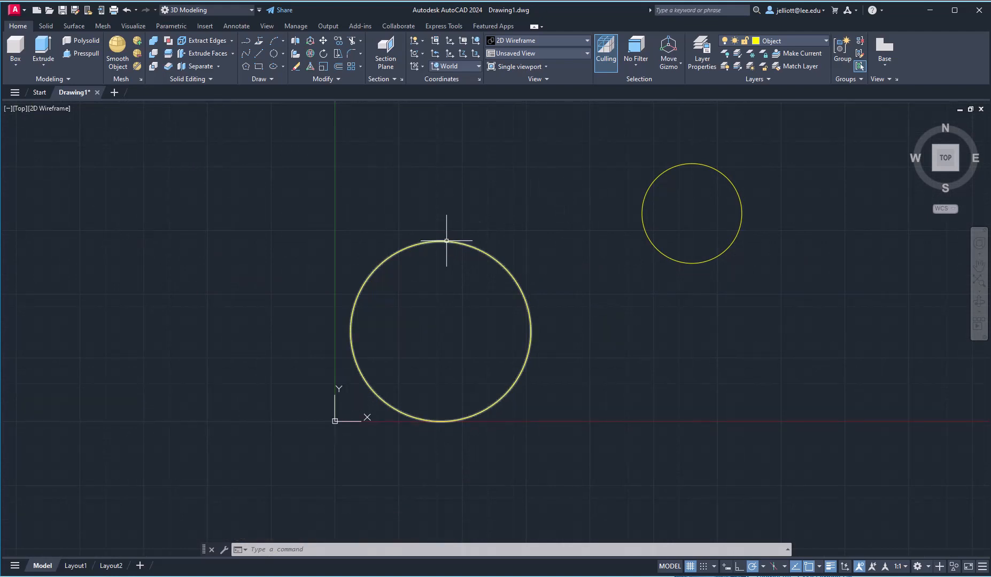
mouse_move(447, 240)
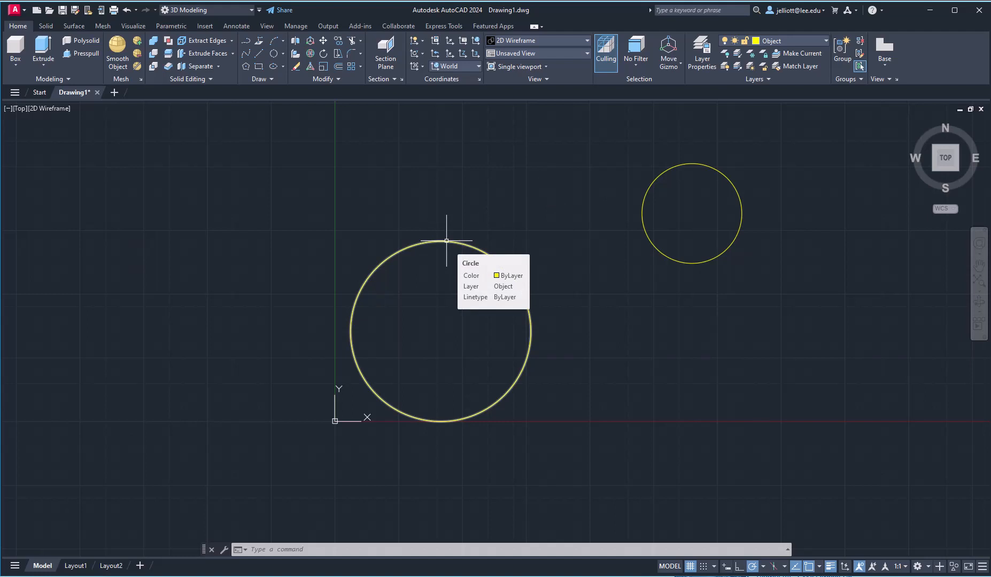
left_click(660, 174)
left_click(651, 161)
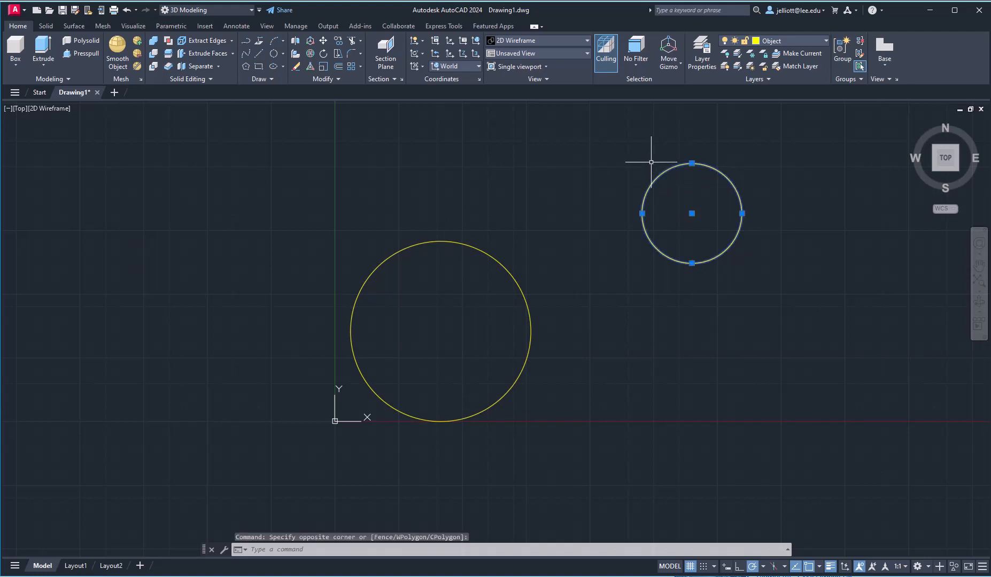
type("co")
key("Return")
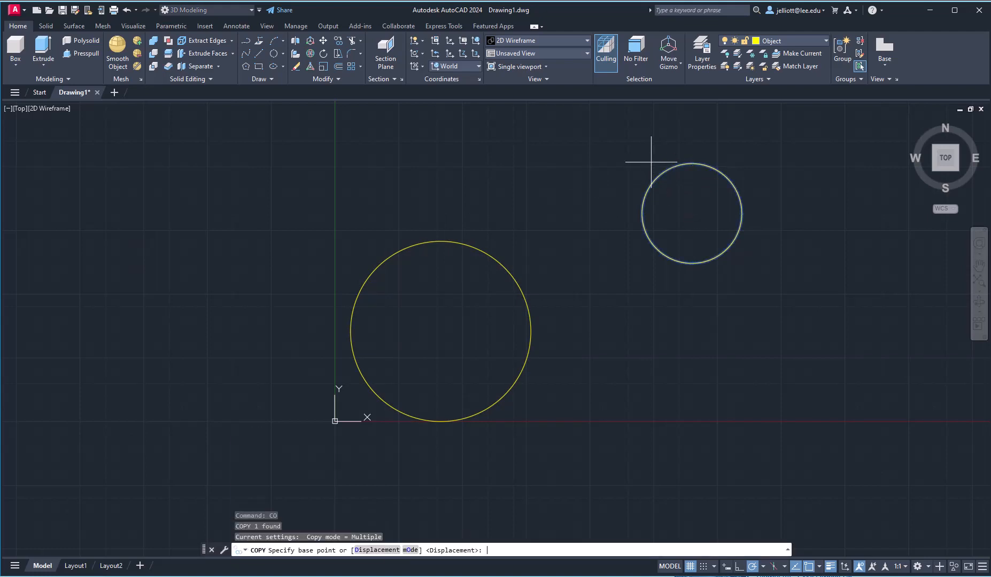
left_click(692, 213)
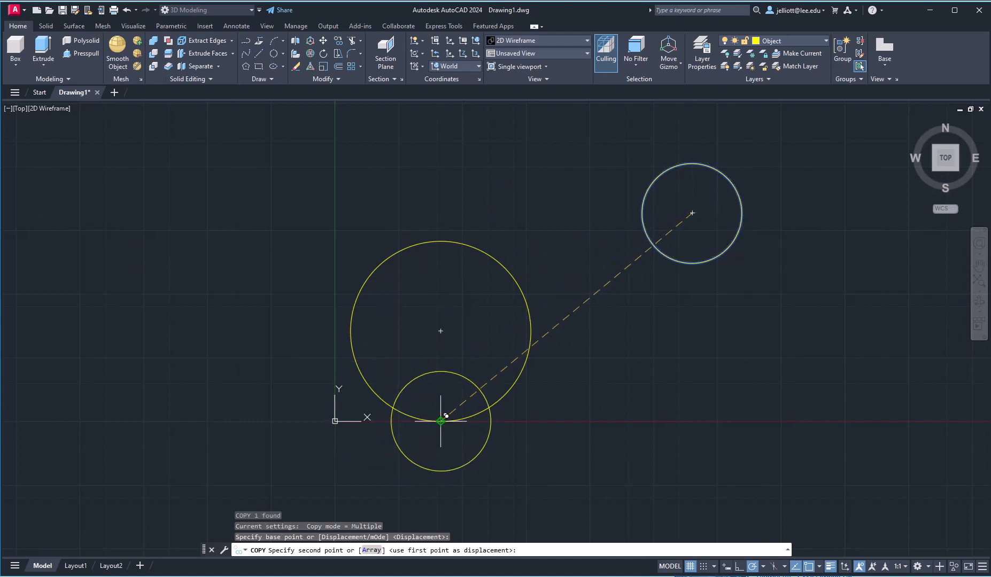
left_click(440, 422)
key("Escape")
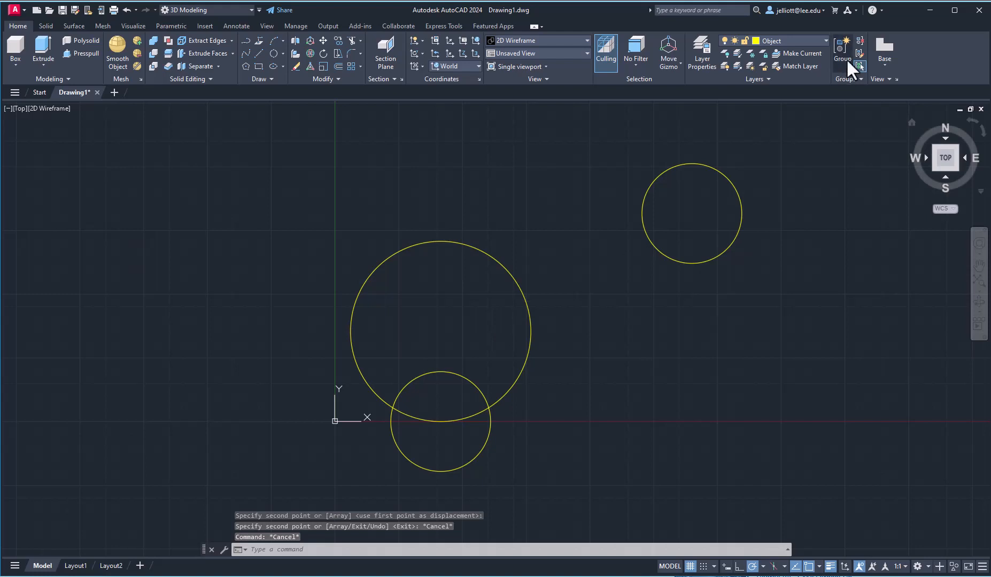
Make Layout the current layer and draw a circle concentric with the large circle, reaching the top quadrant of the overlapping small circle
left_click(796, 40)
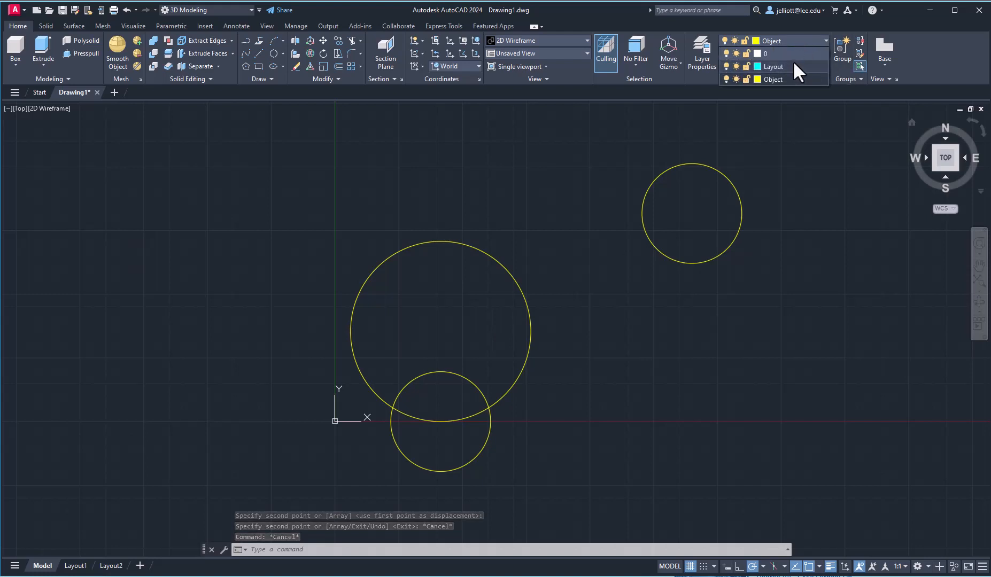
left_click(773, 67)
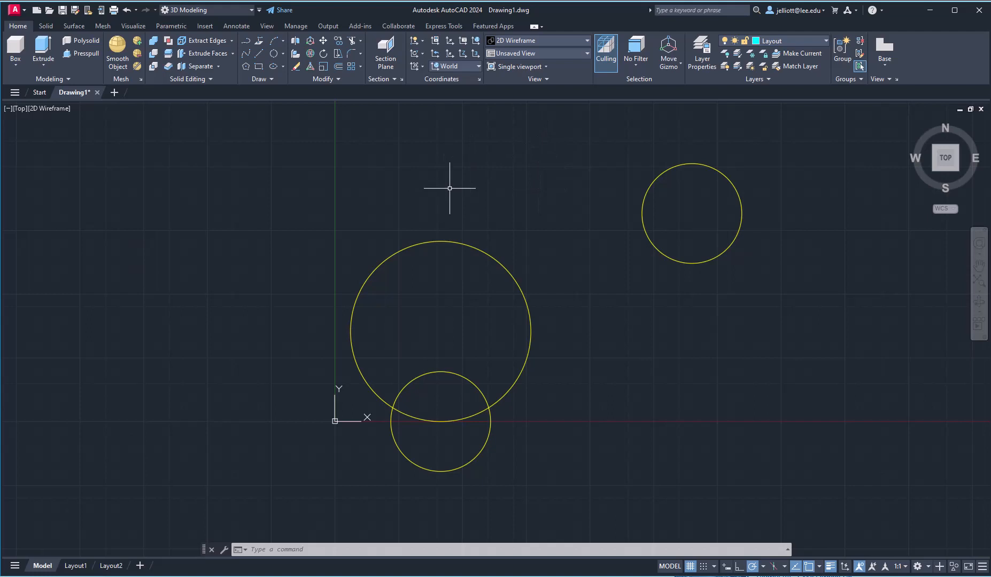
type("c")
key("Return")
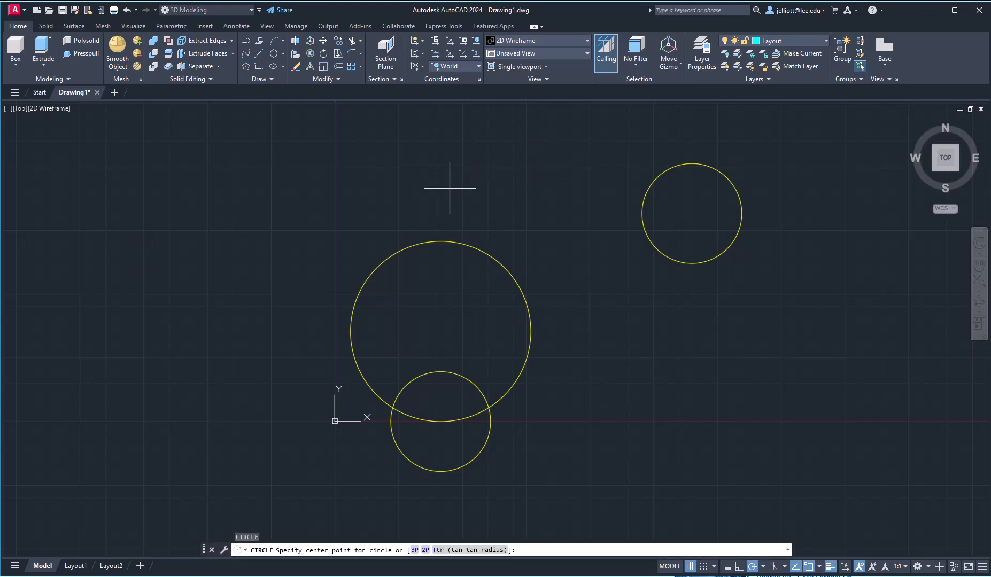
left_click(441, 330)
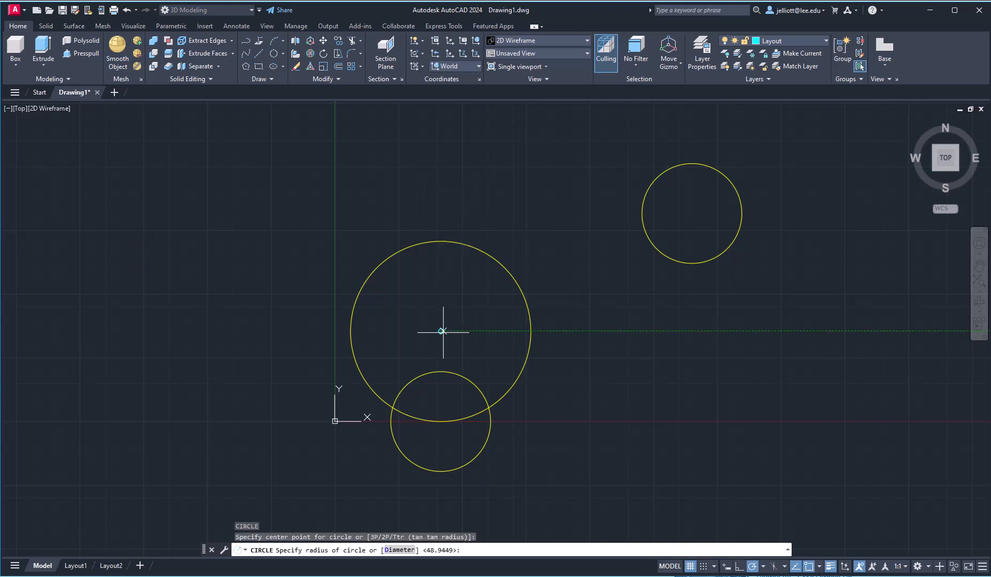
left_click(441, 371)
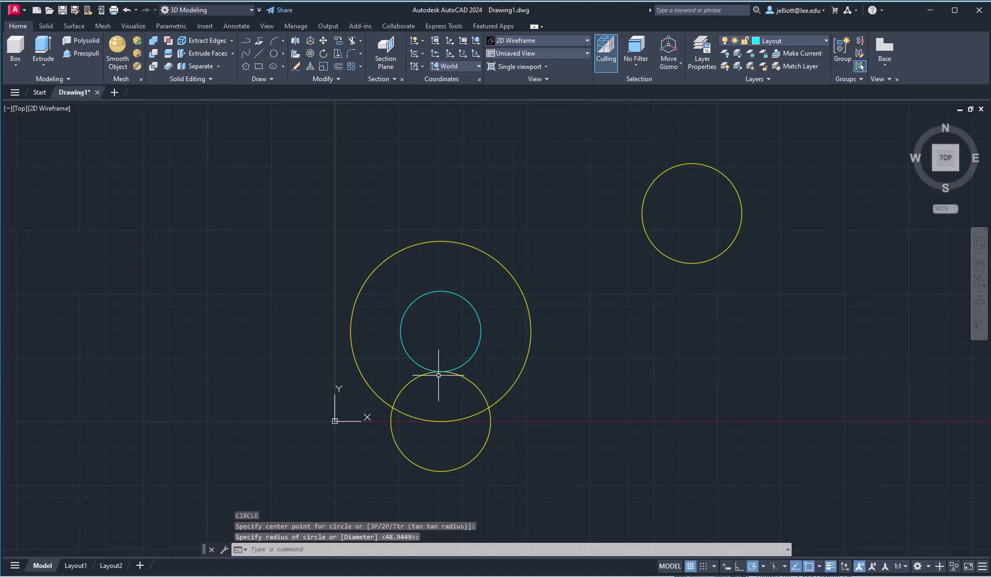
Delete the small circle copy that sits on the large circle's bottom quadrant
left_click(416, 389)
left_click(400, 377)
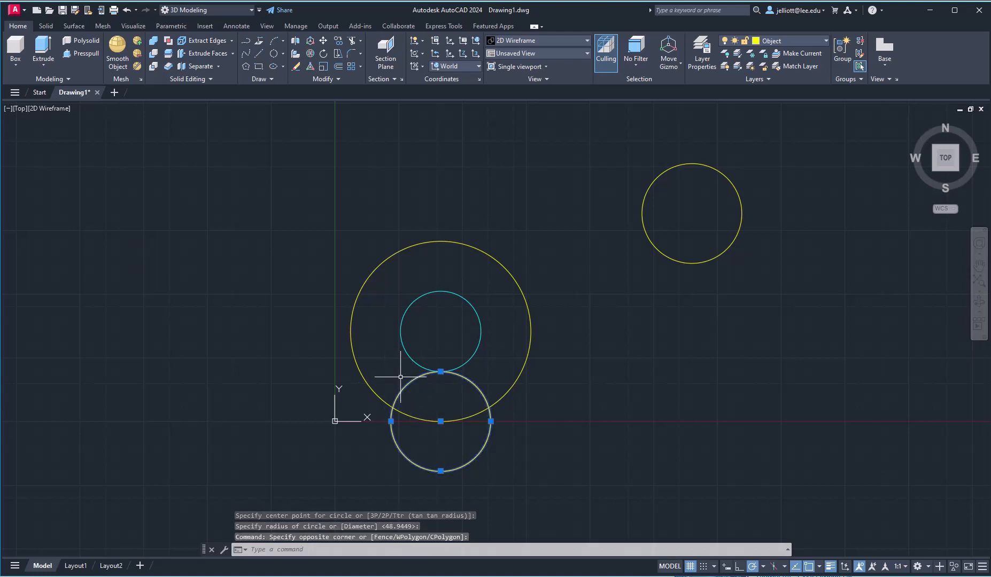
key("Delete")
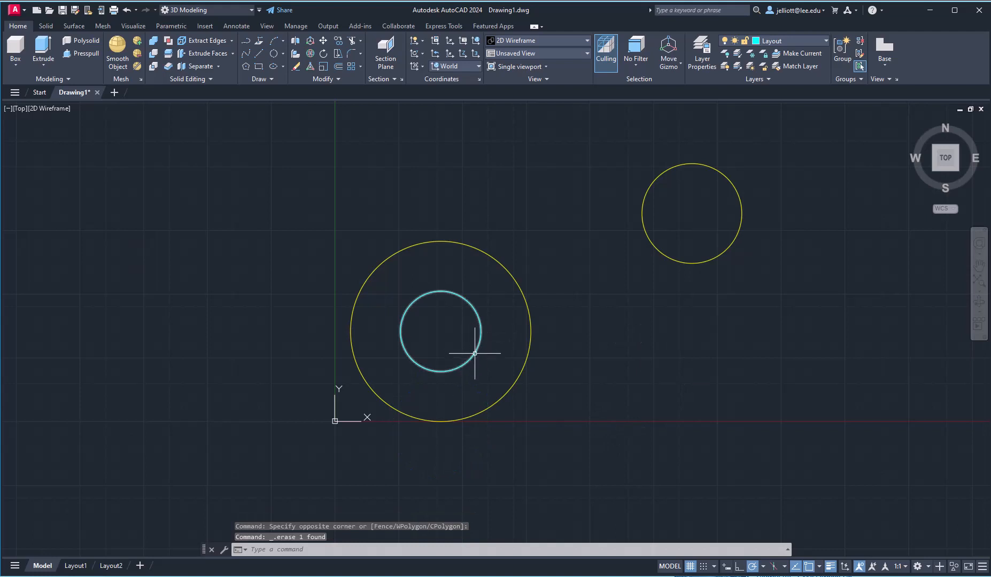
mouse_move(474, 353)
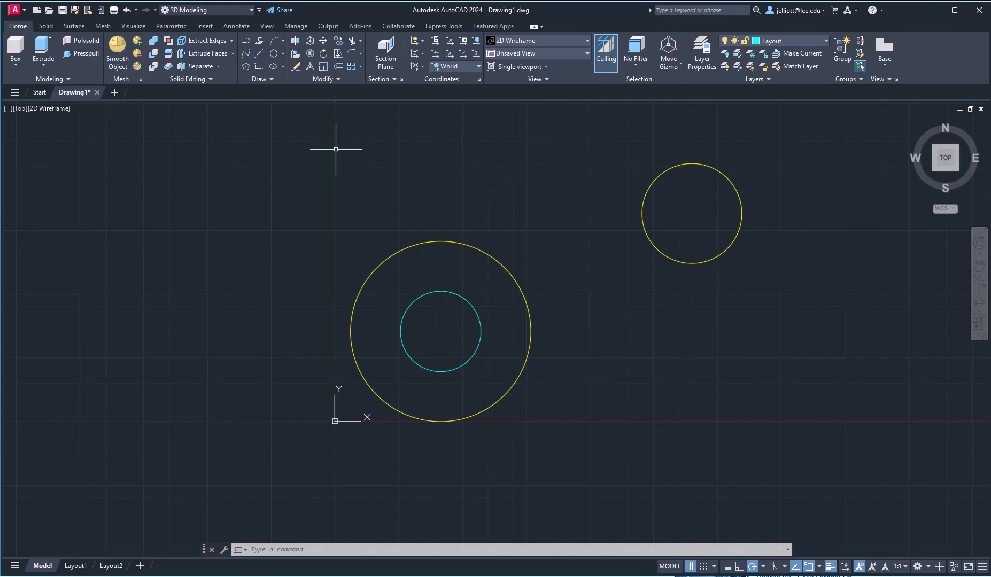
Draw a 2-Point circle whose diameter runs from the large circle's center to the small circle's center
left_click(282, 53)
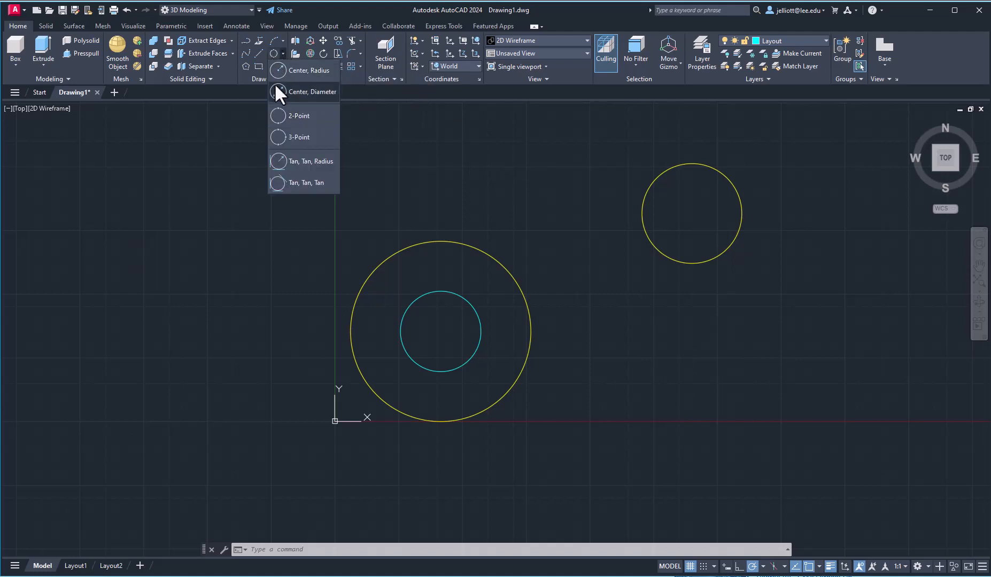
left_click(277, 111)
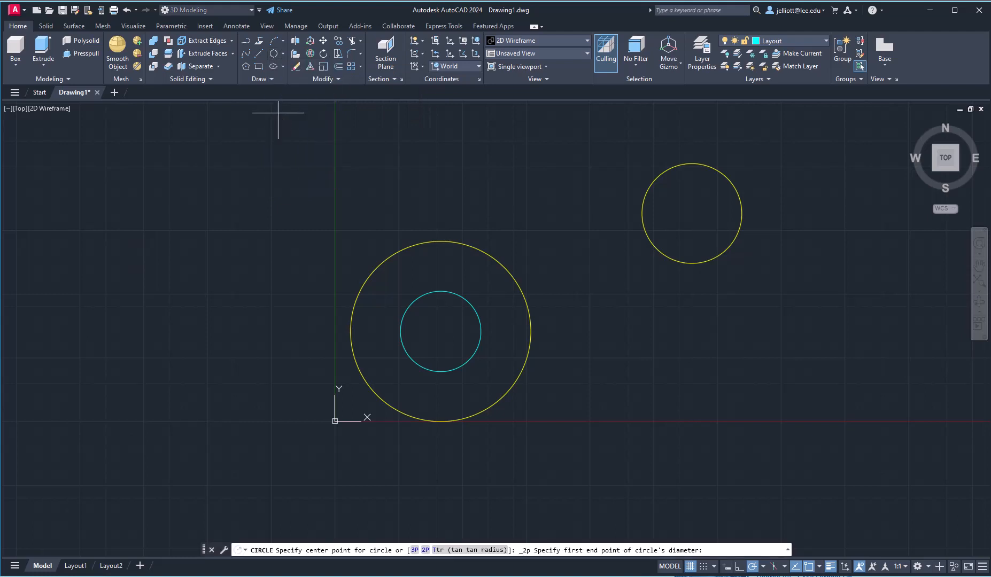
left_click(441, 331)
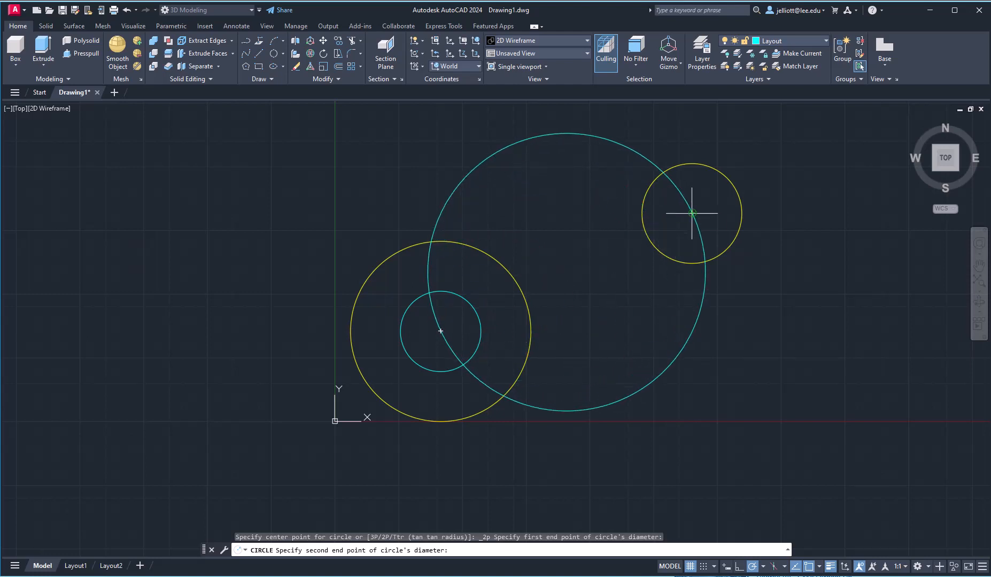
left_click(691, 213)
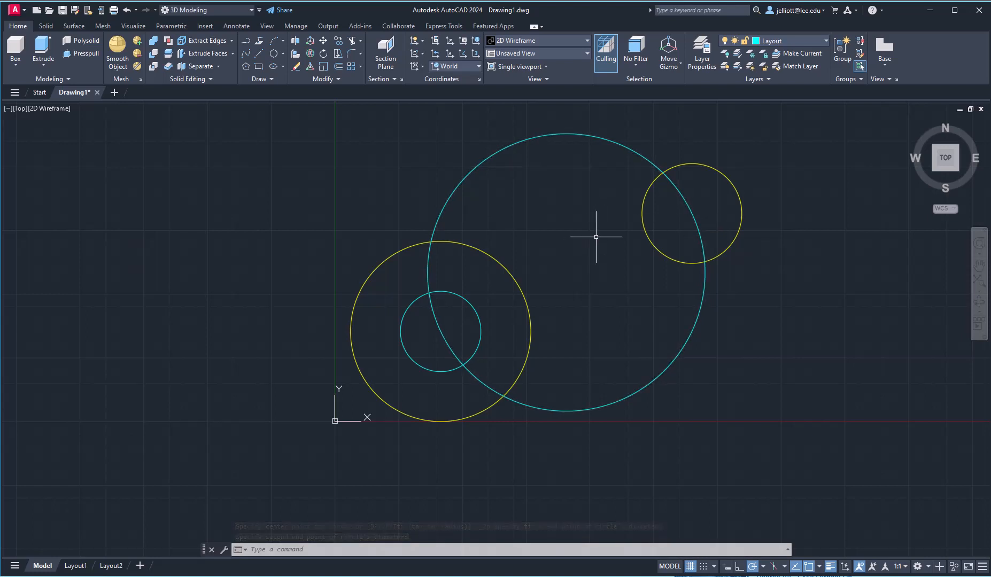
Draw a ray from the large yellow circle's center through the upper intersection of the concentric layout circle and the 2-Point circle
type("R")
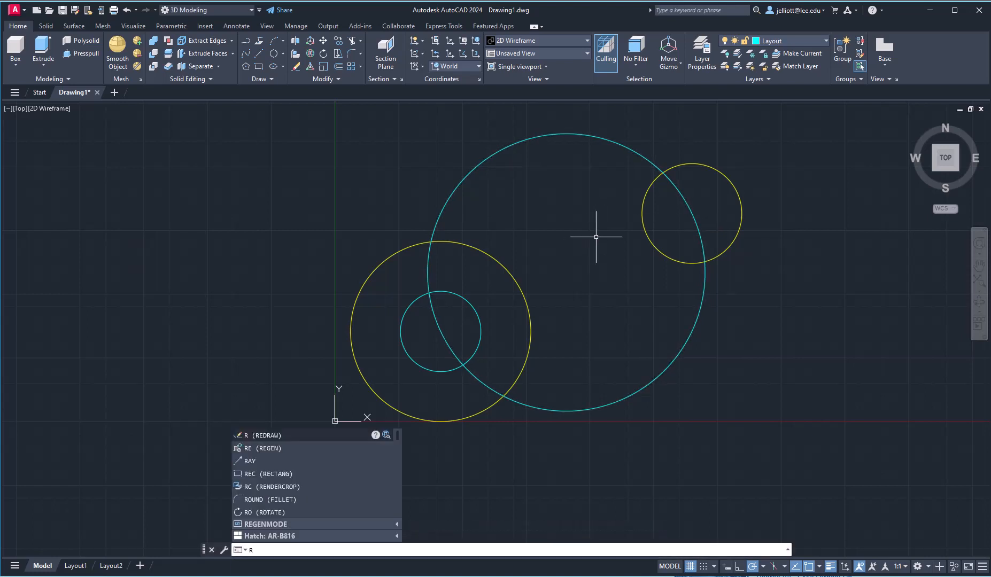
type("ay")
key("Return")
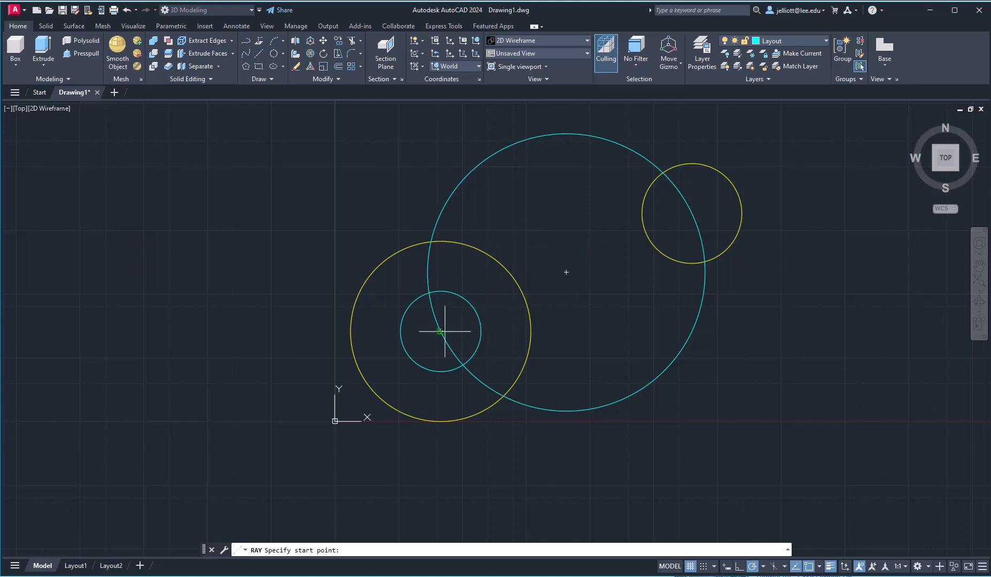
scroll(441, 332, "up", 8)
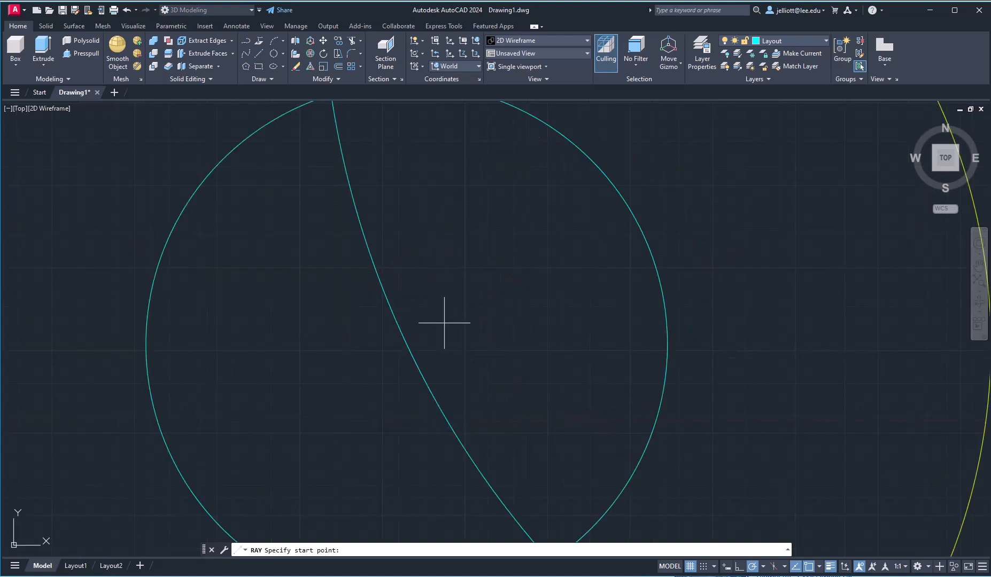
left_click(407, 344)
scroll(401, 209, "down", 8)
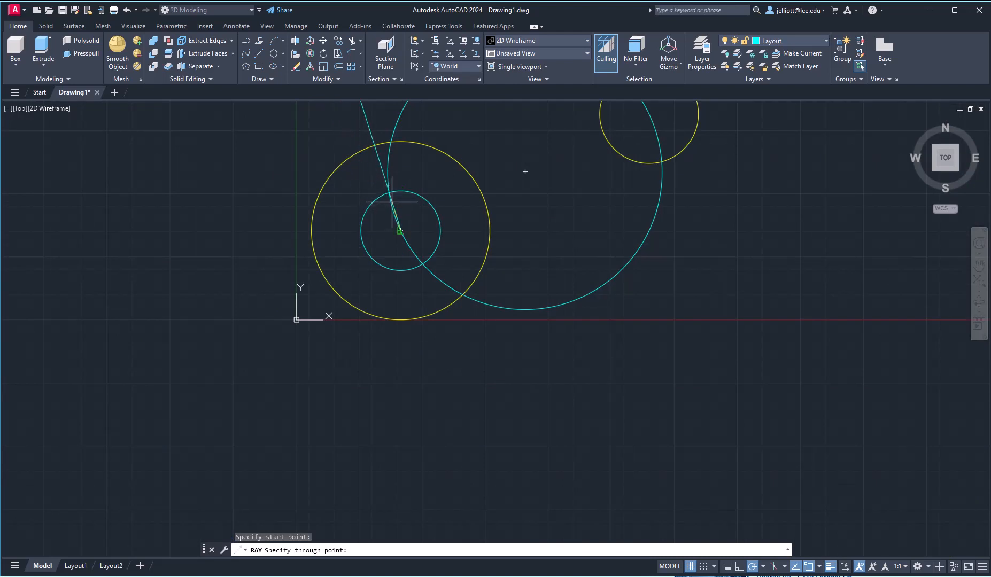
scroll(390, 194, "up", 6)
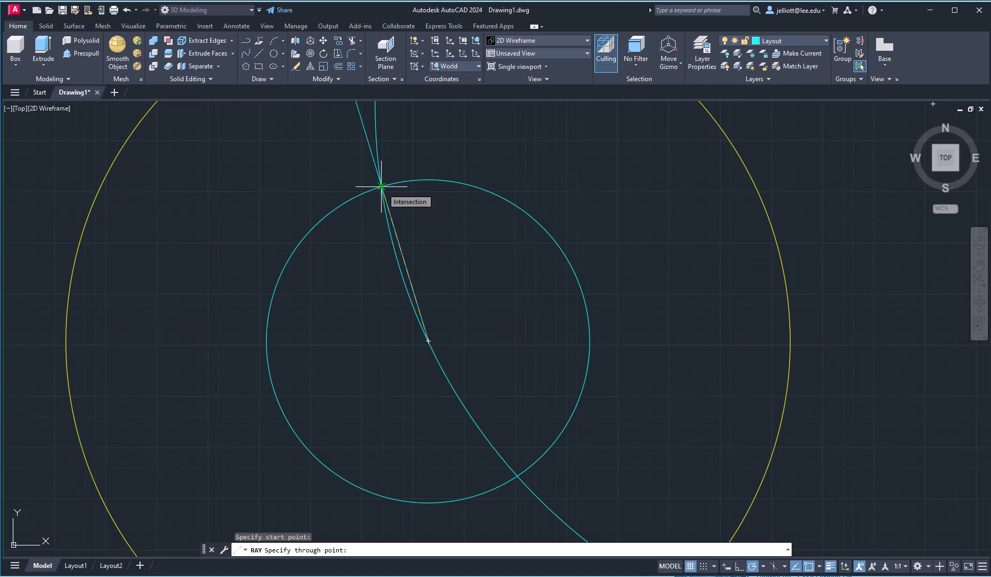
left_click(381, 187)
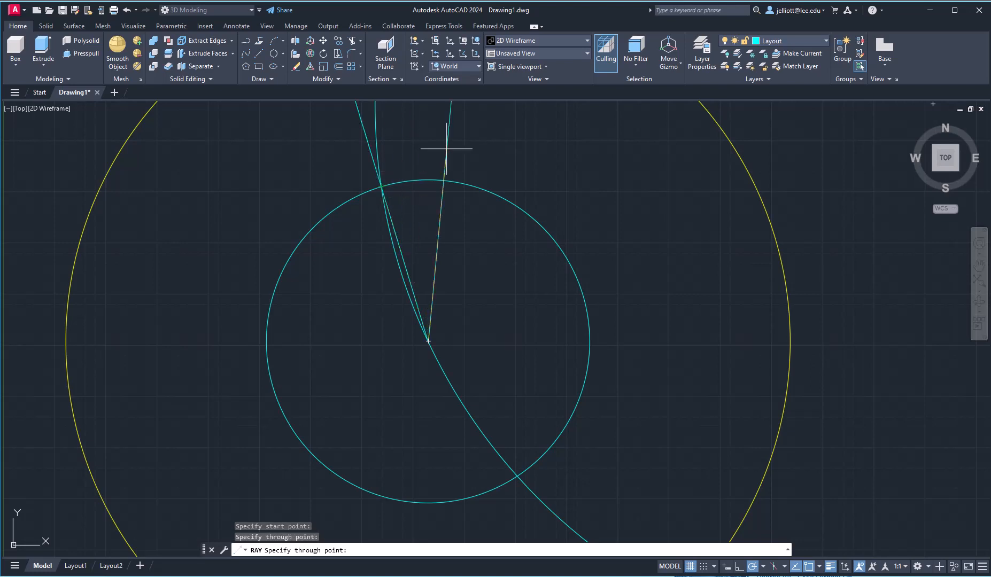
key("Escape")
Trim off the part of the ray that extends outside the large yellow circle
scroll(419, 156, "down", 6)
middle_click_drag(425, 160, 406, 254)
scroll(395, 146, "down", 3)
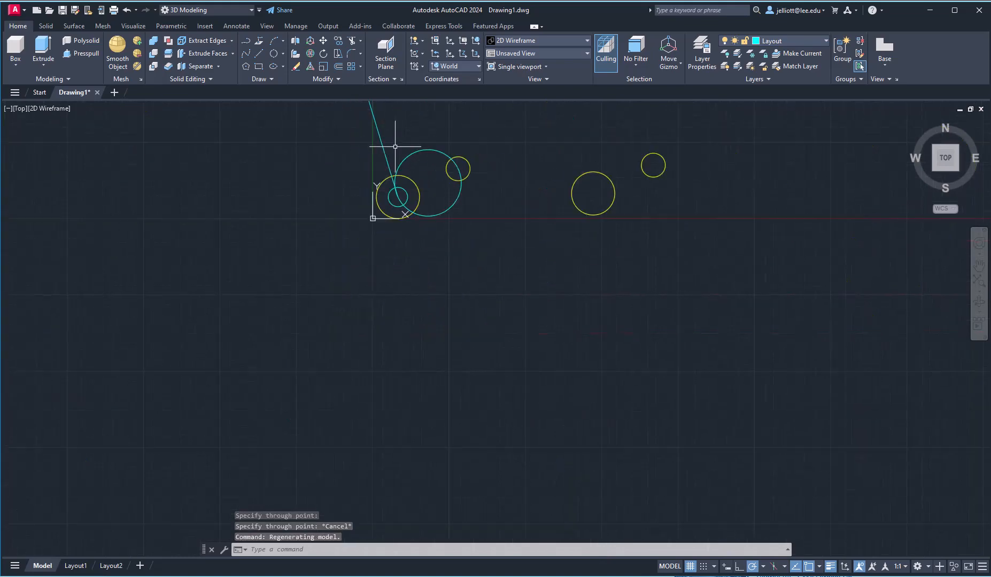
scroll(394, 142, "up", 2)
scroll(388, 156, "up", 4)
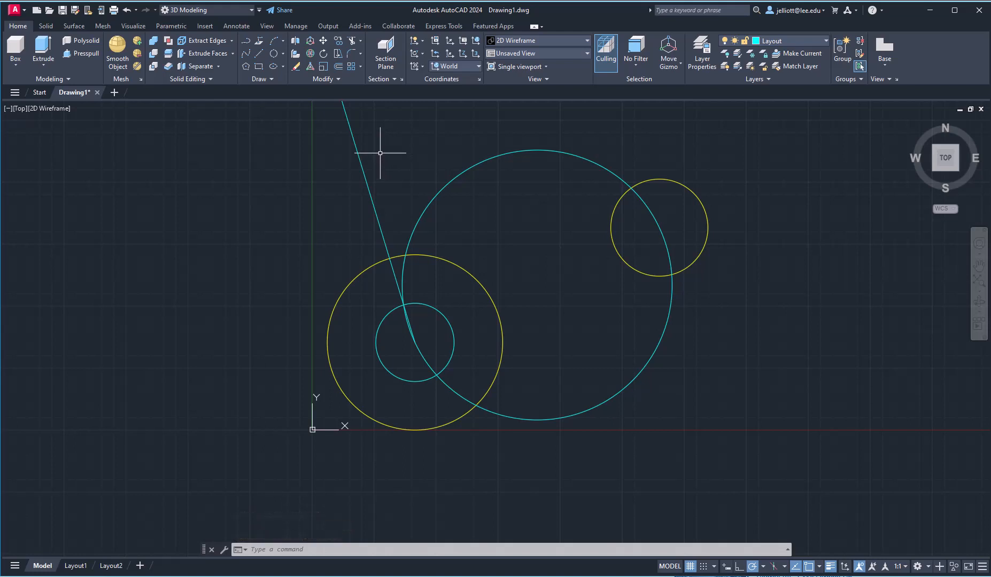
type("r")
key("Return")
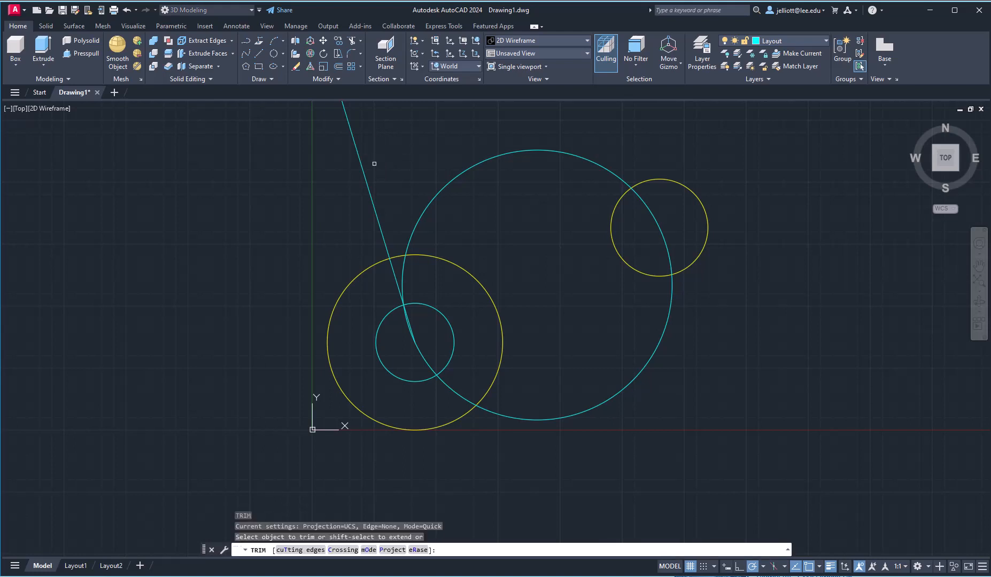
left_click(366, 180)
key("Escape")
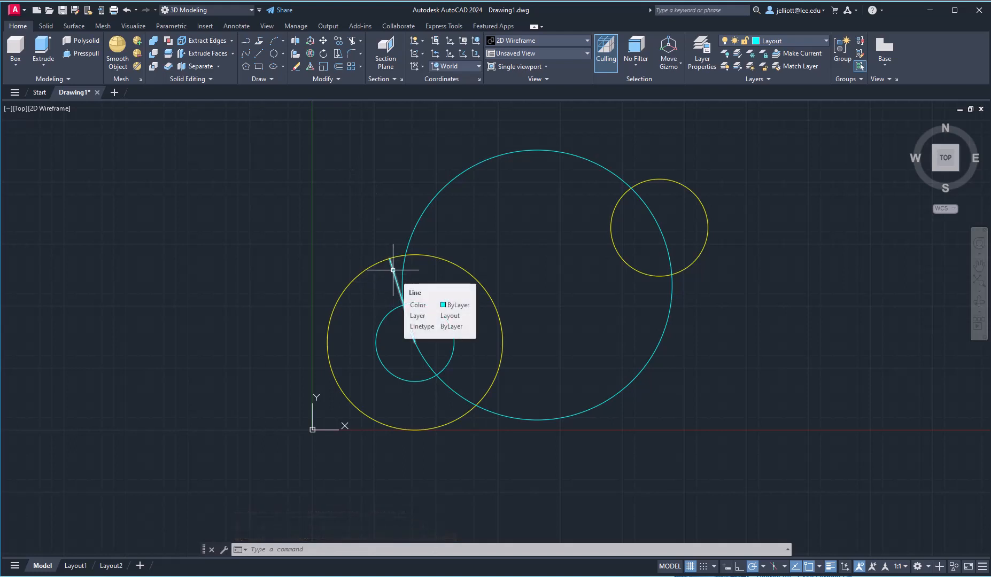
Offset the trimmed layout line with the Through option so the copy passes through the small yellow circle's center
type("o")
key("Return")
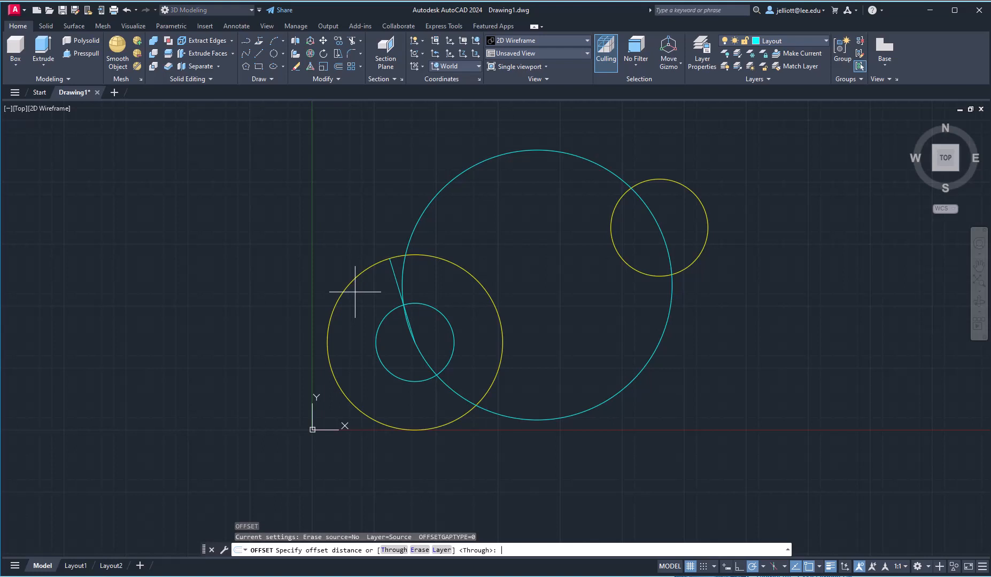
type("t")
key("Return")
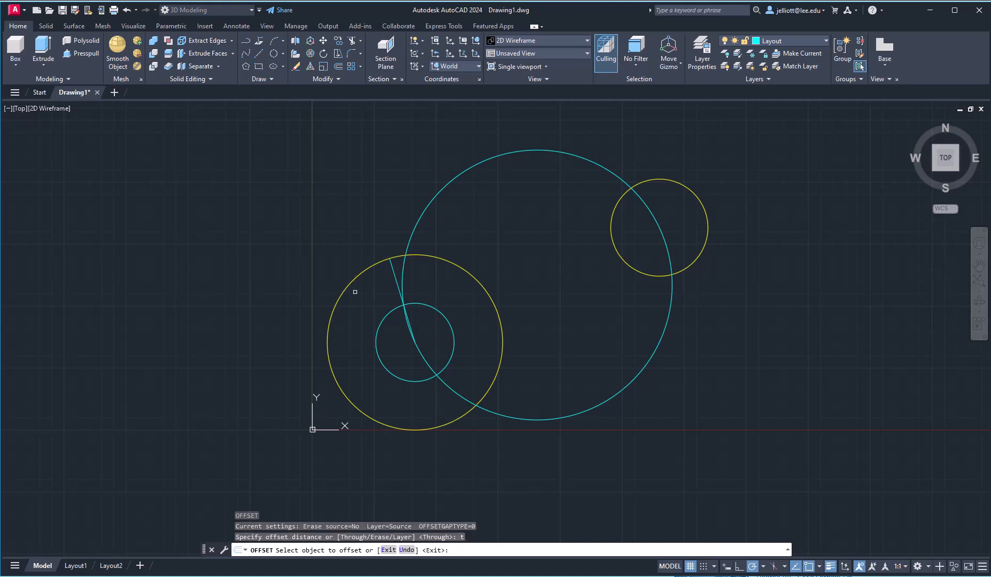
left_click(398, 285)
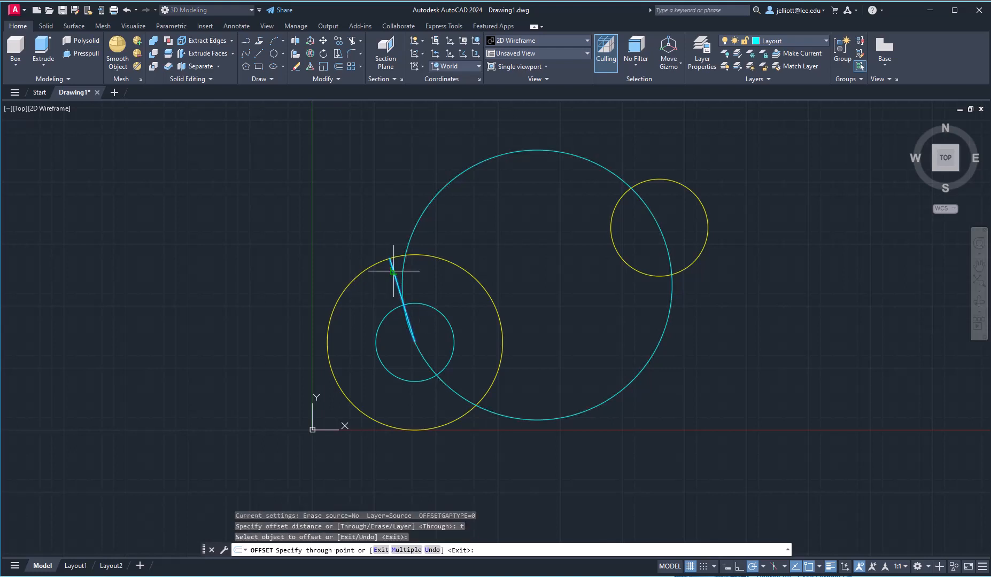
left_click(660, 227)
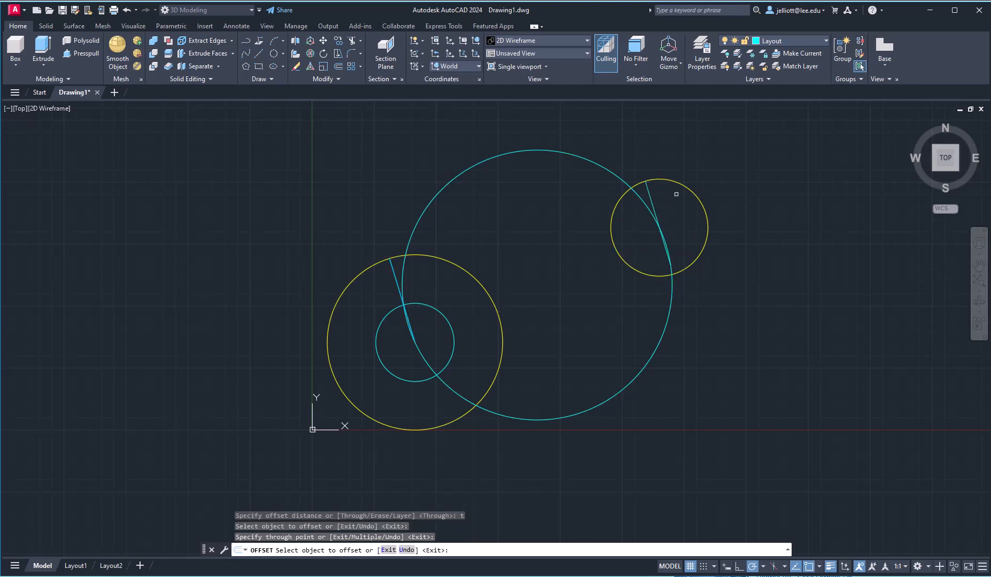
key("Escape")
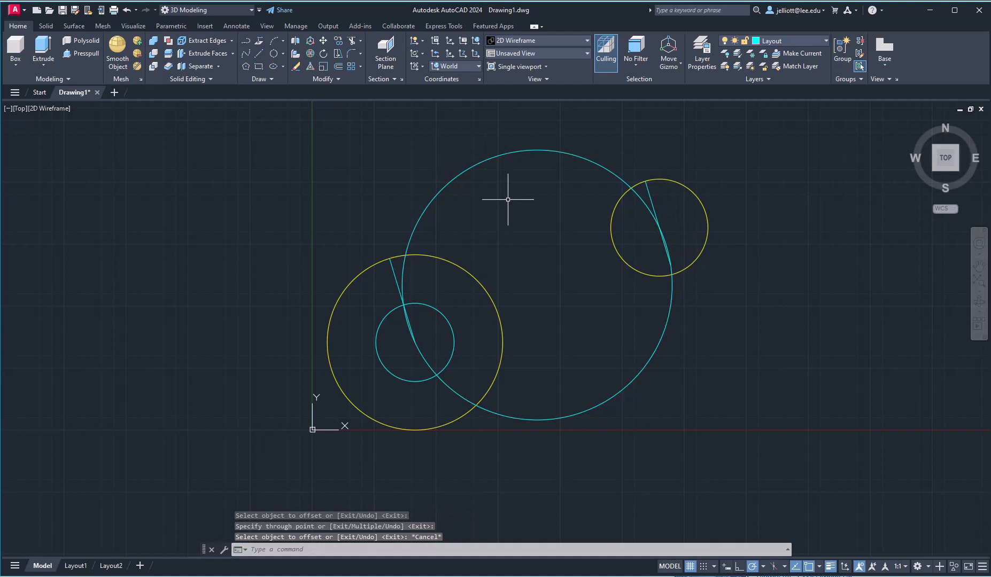
Delete the 2-Point layout circle and the layout circle concentric with the large yellow circle
left_click(505, 172)
left_click(477, 146)
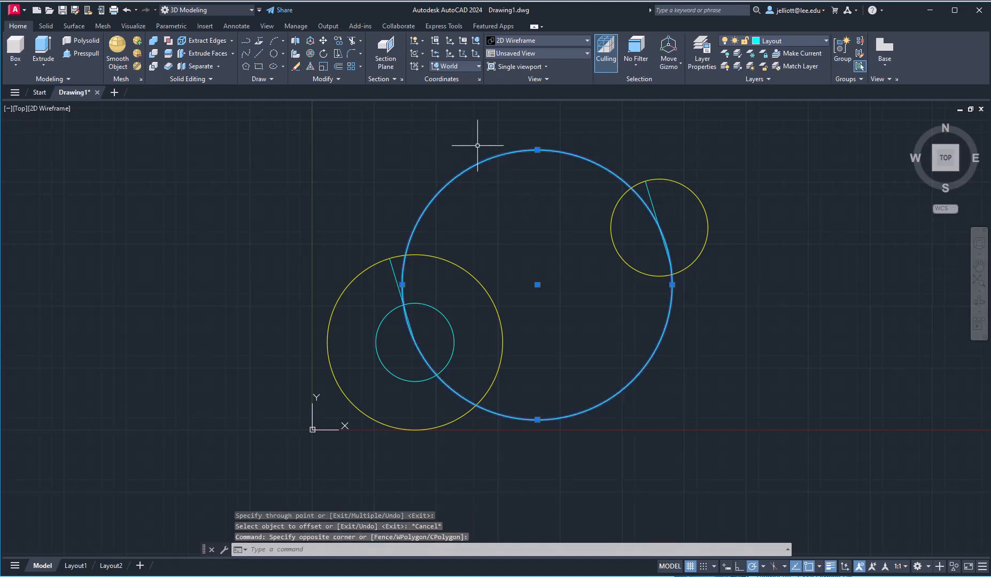
key("Delete")
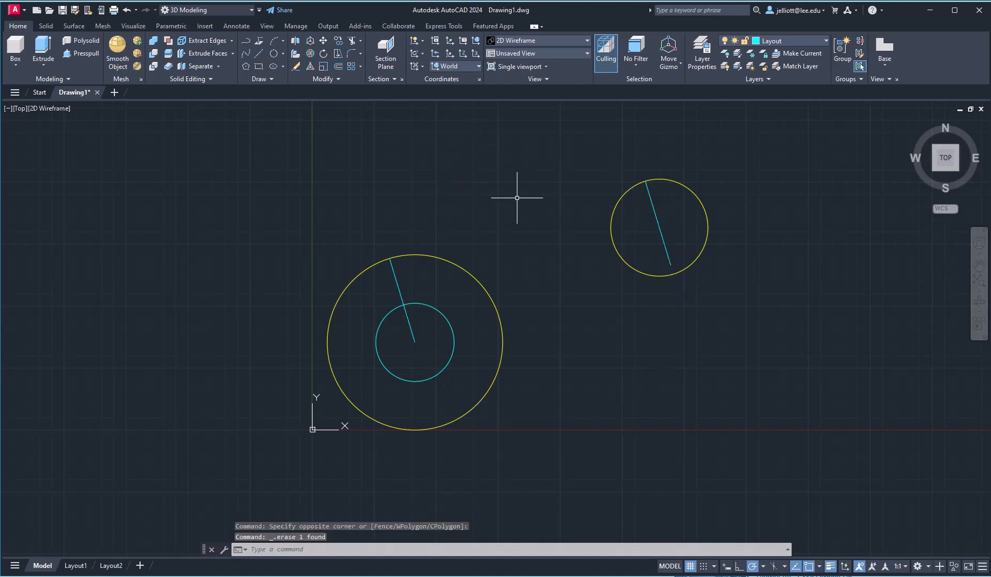
left_click(398, 342)
left_click(365, 314)
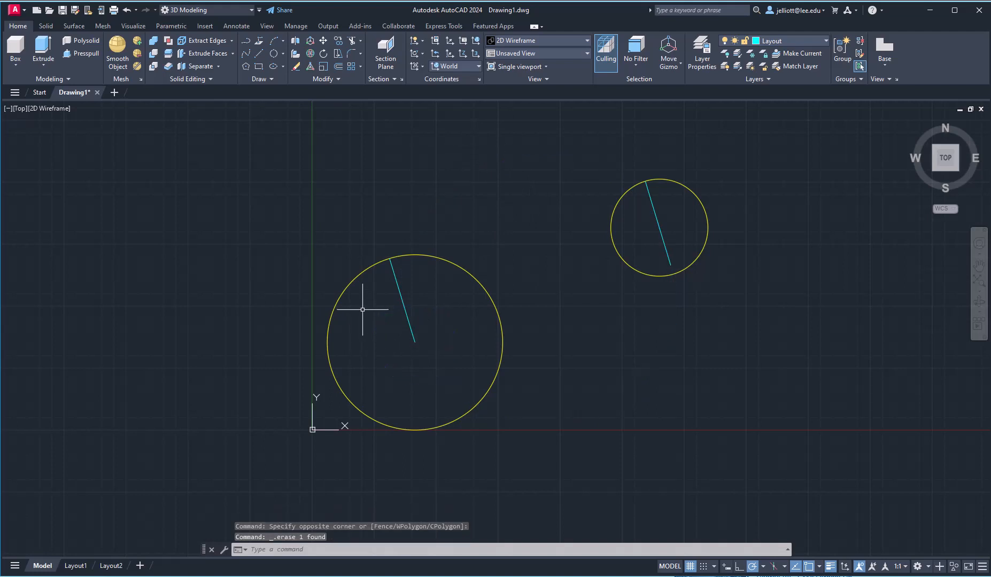
Make Object the current layer and draw a line joining the upper ends of the two layout lines on the circles
left_click(818, 39)
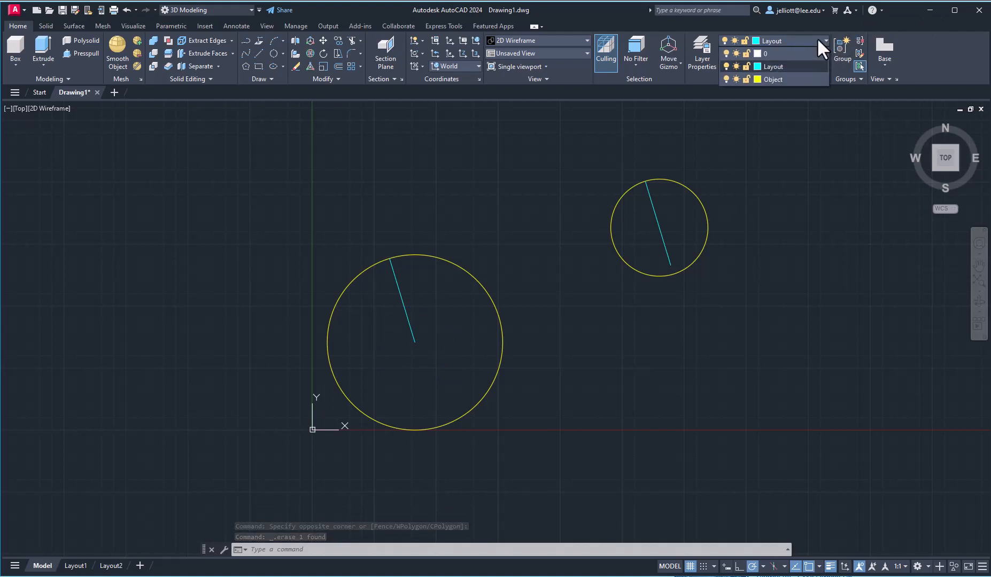
left_click(773, 79)
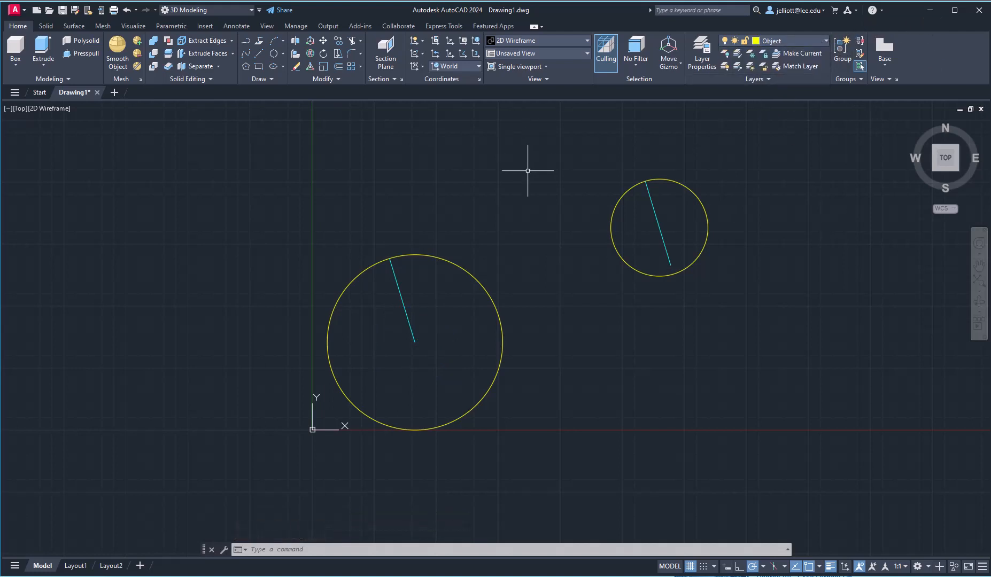
type("l")
key("Return")
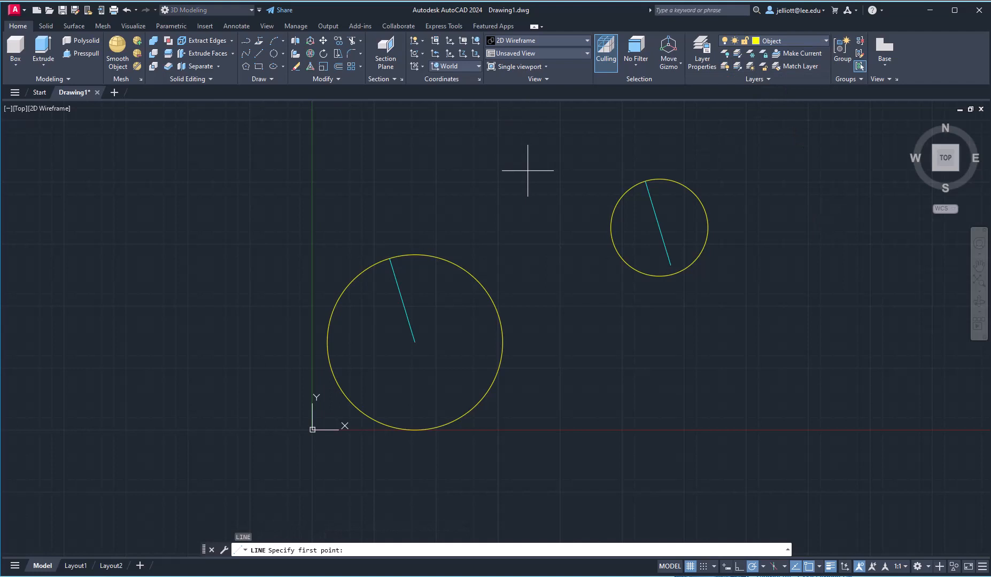
left_click(389, 258)
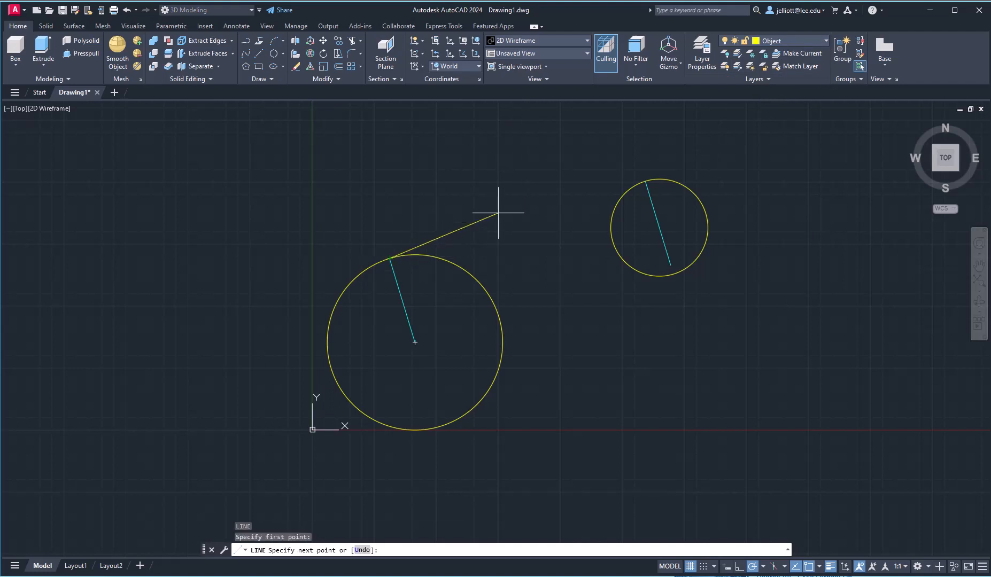
left_click(645, 181)
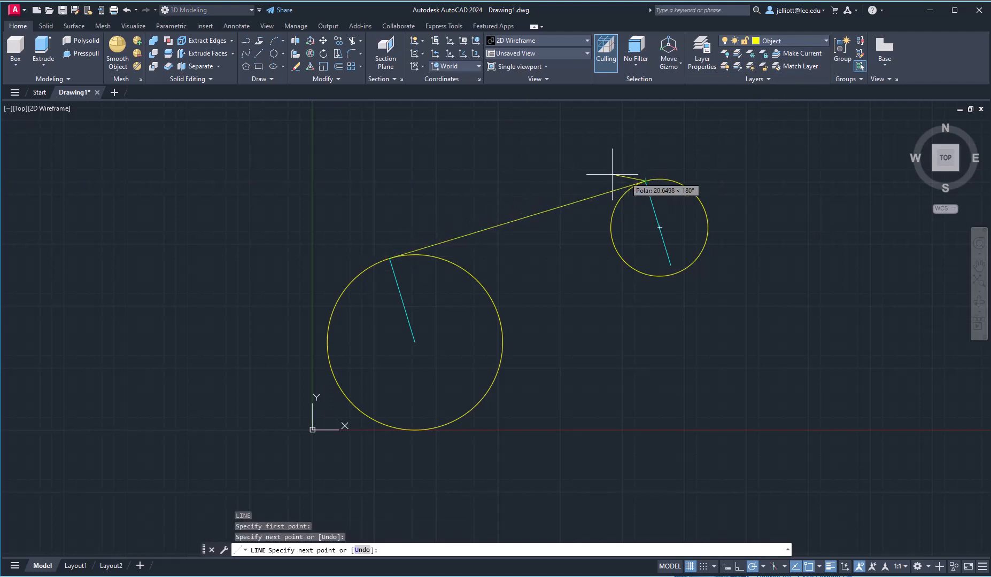
key("Escape")
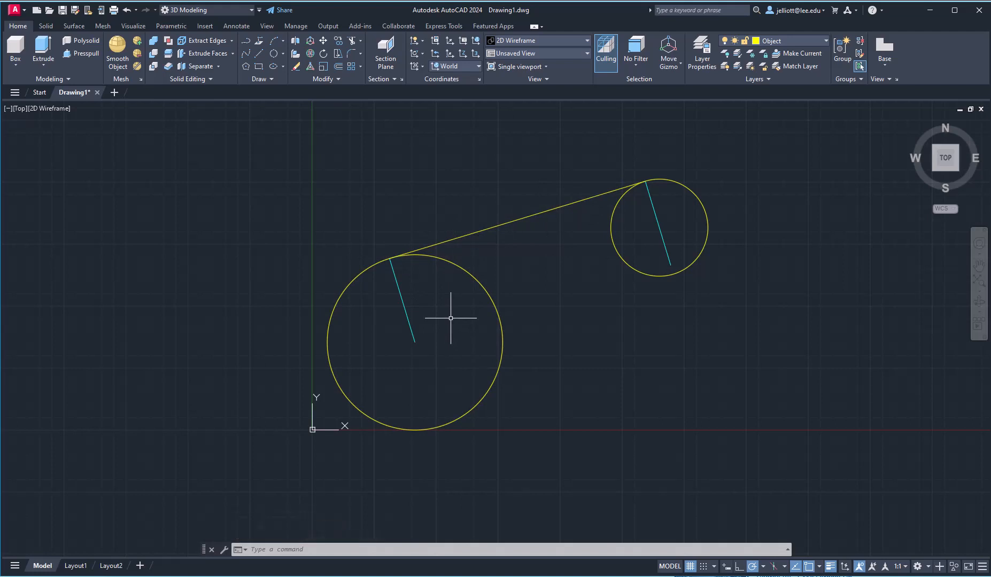
Measure the angle between the tangent line and the layout line at each of the two circles
type("me")
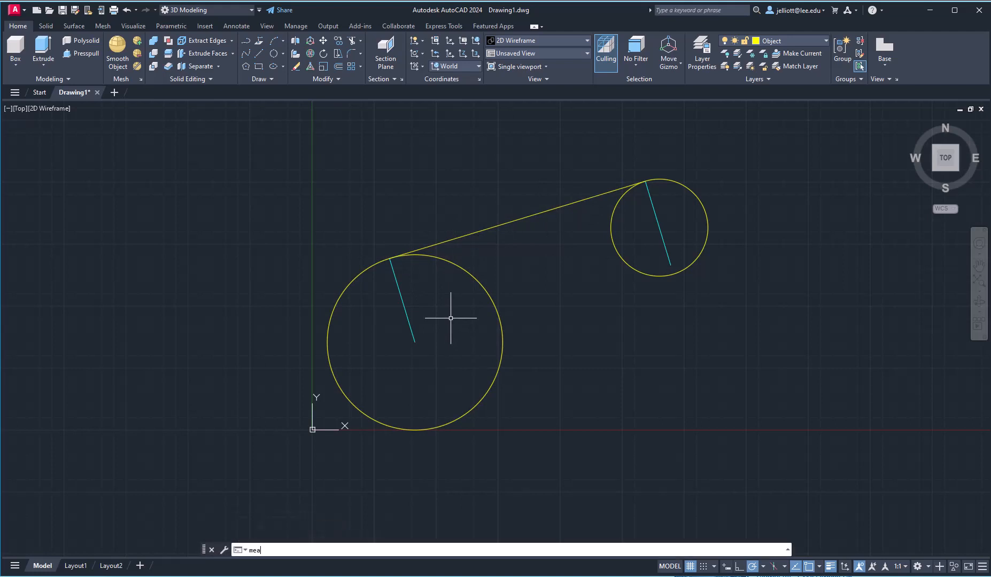
type("a")
key("Return")
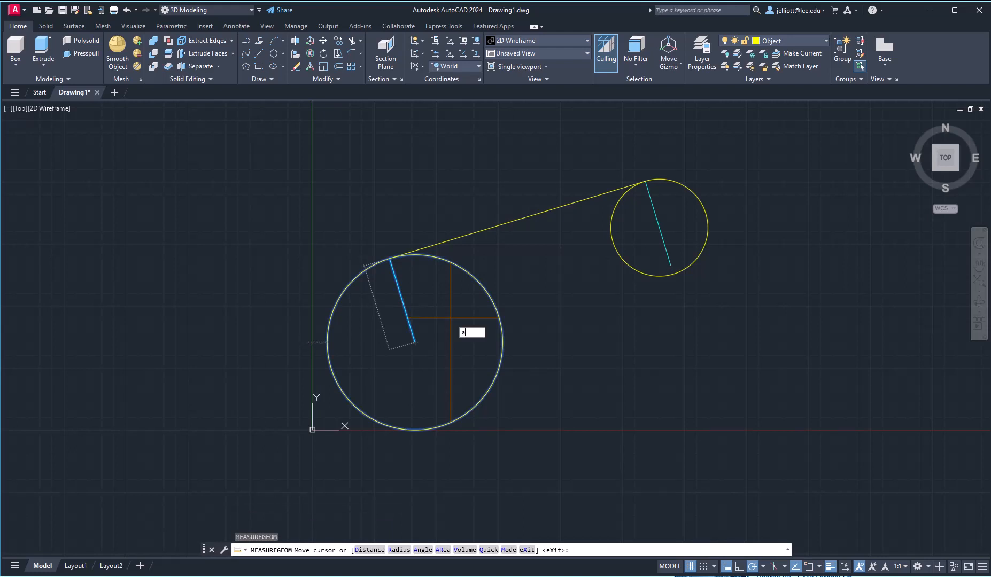
type("a")
key("Return")
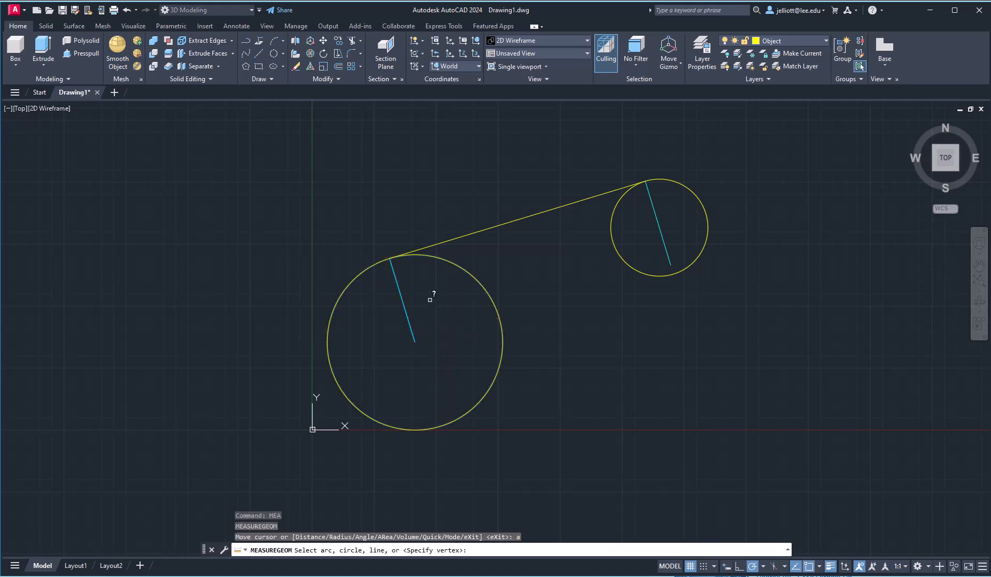
left_click(395, 292)
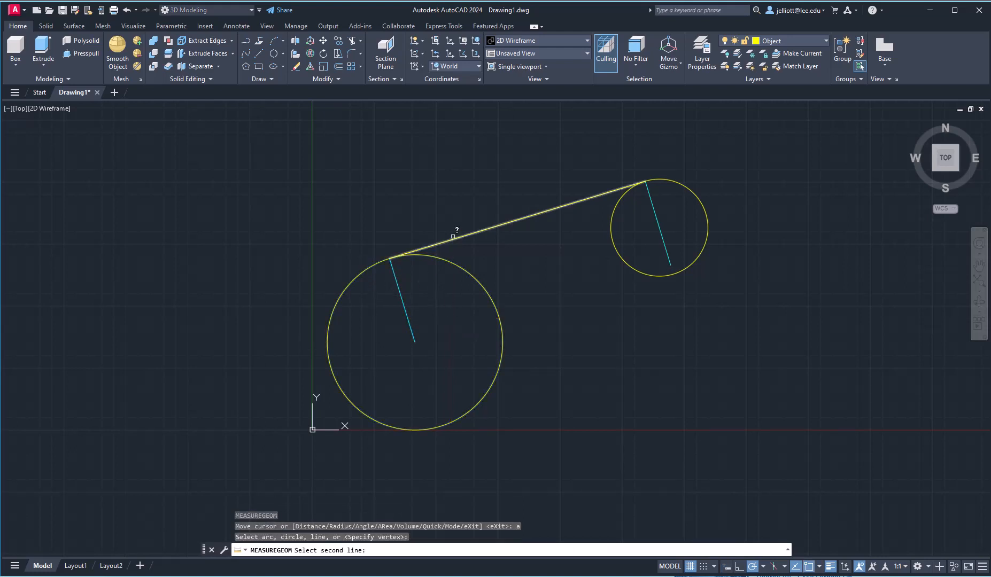
left_click(451, 240)
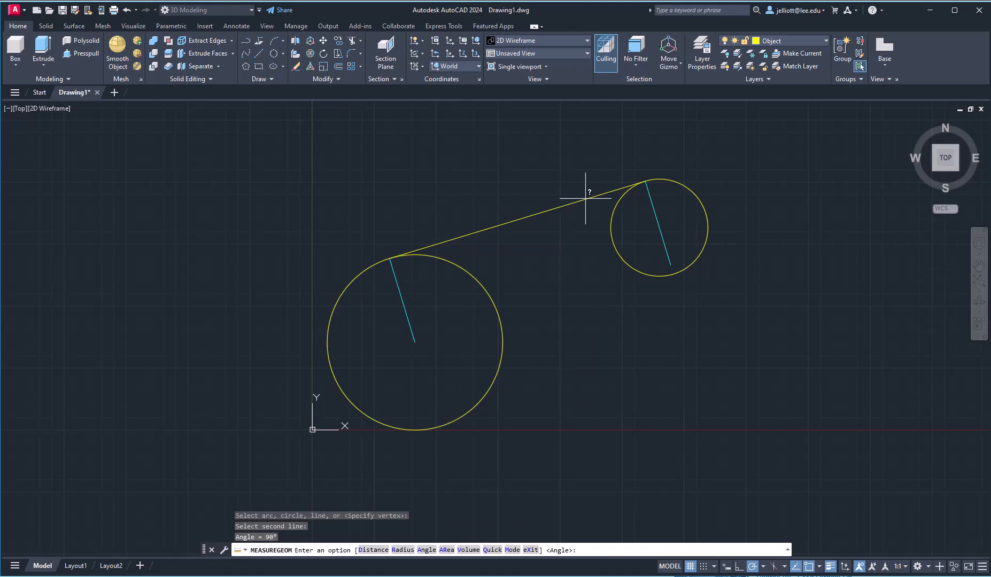
key("Return")
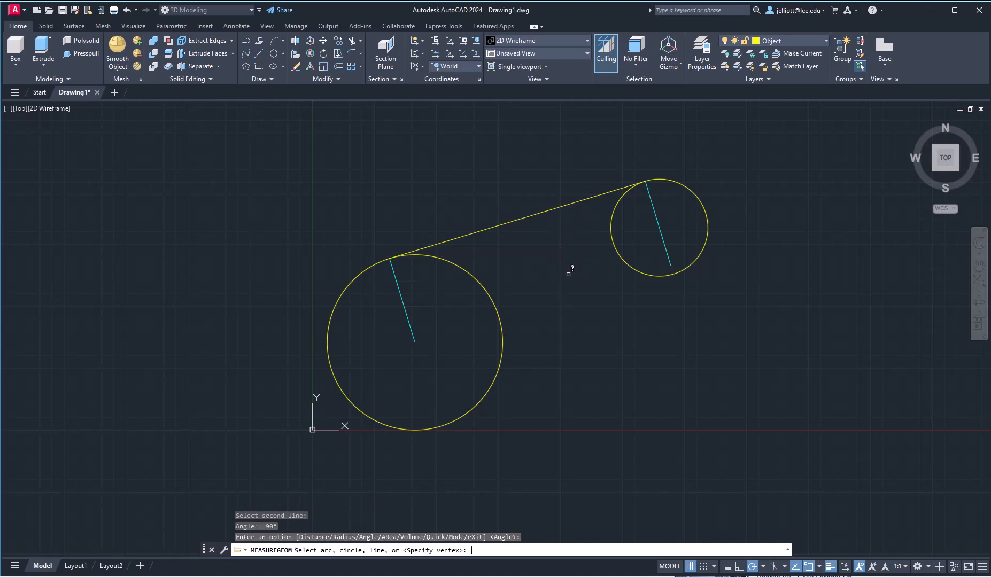
left_click(600, 195)
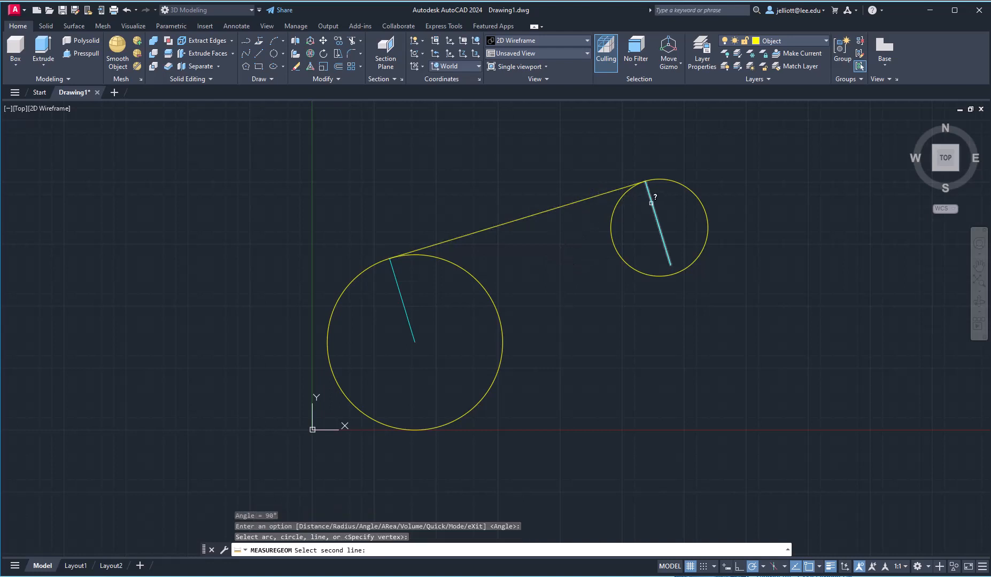
left_click(651, 204)
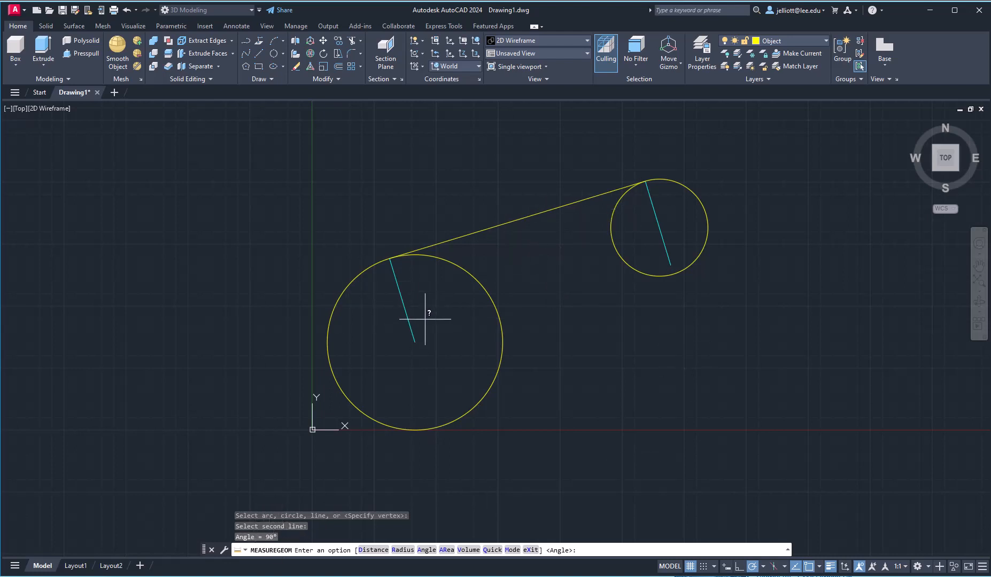
Delete the two layout lines inside the large and small yellow circles, keeping the tangent line
left_click(268, 319)
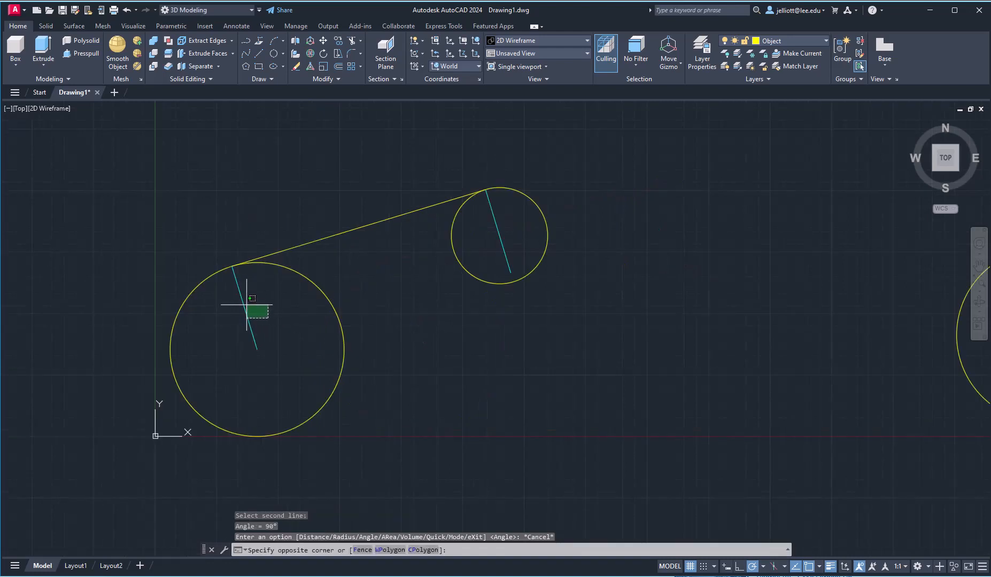
left_click(246, 305)
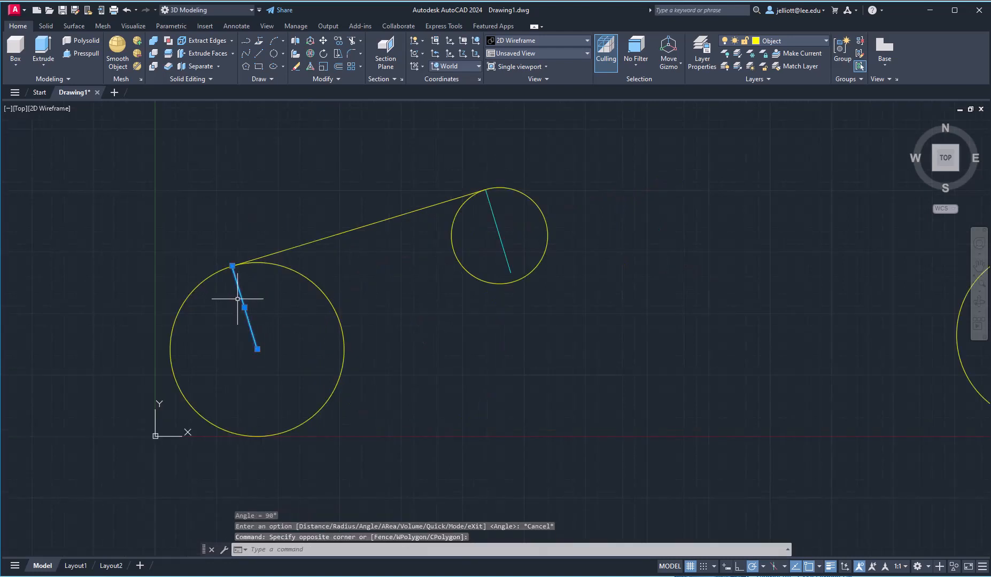
left_click(521, 242)
left_click(497, 227)
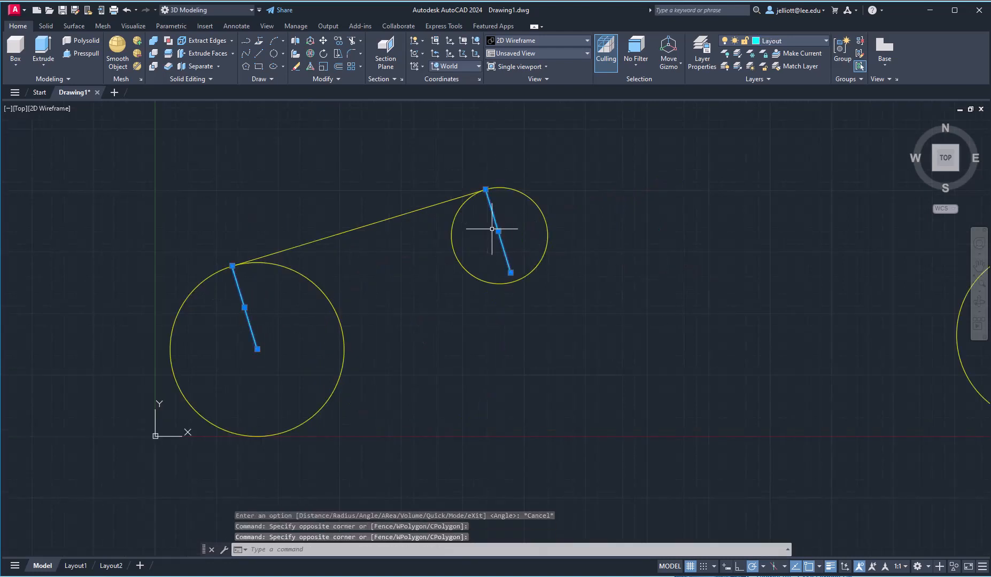
key("Delete")
In the second pair of circles, copy the small circle from its center to the large circle's lower quadrant
scroll(592, 305, "down", 6)
middle_click_drag(604, 323, 450, 323)
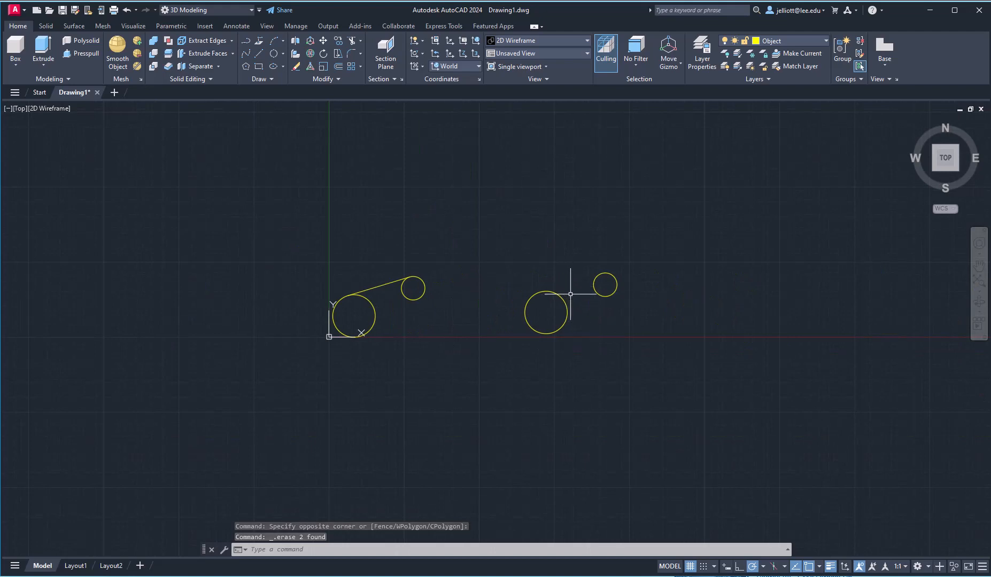
scroll(570, 288, "down", 3)
scroll(569, 284, "up", 5)
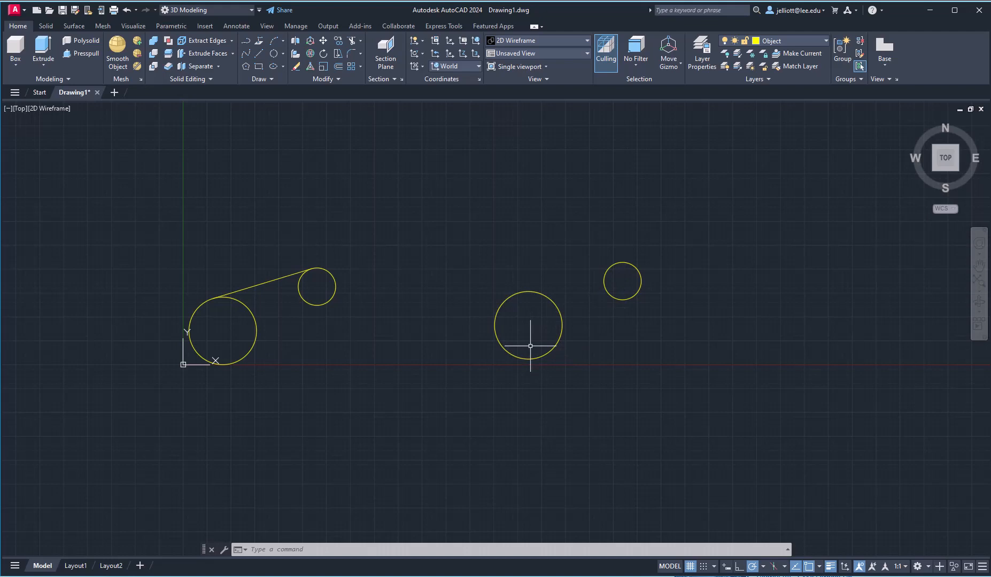
left_click(639, 309)
left_click(632, 283)
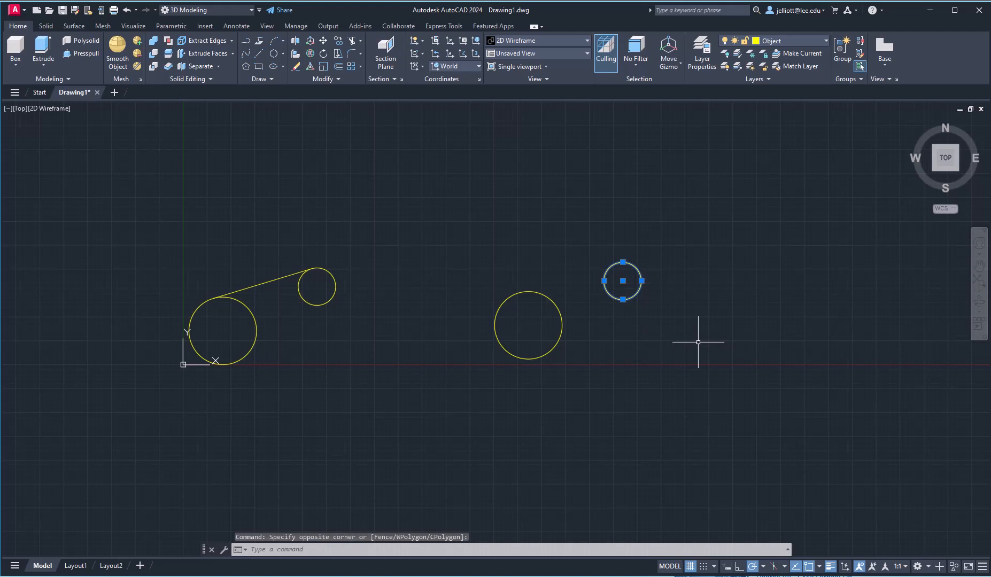
type("o")
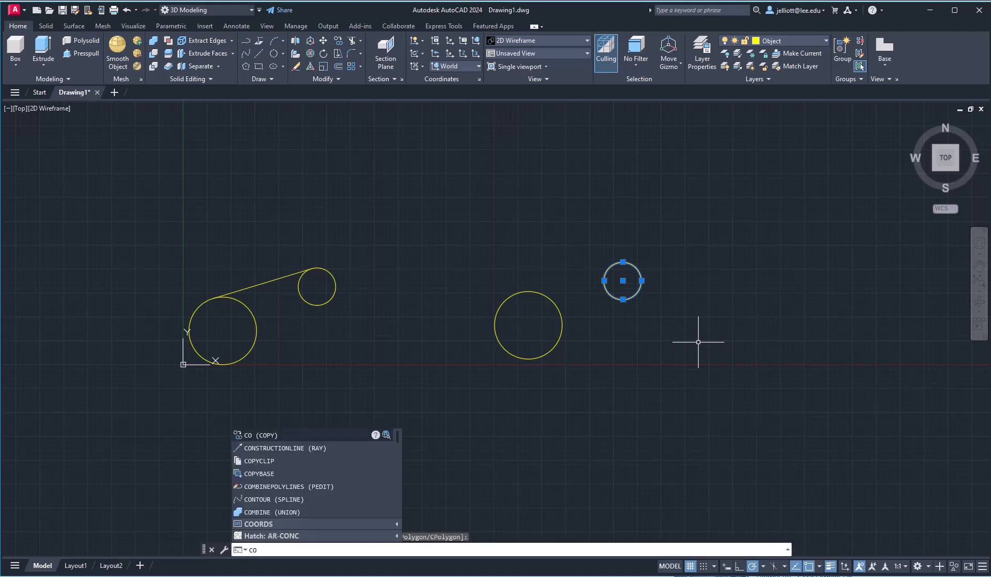
key("Return")
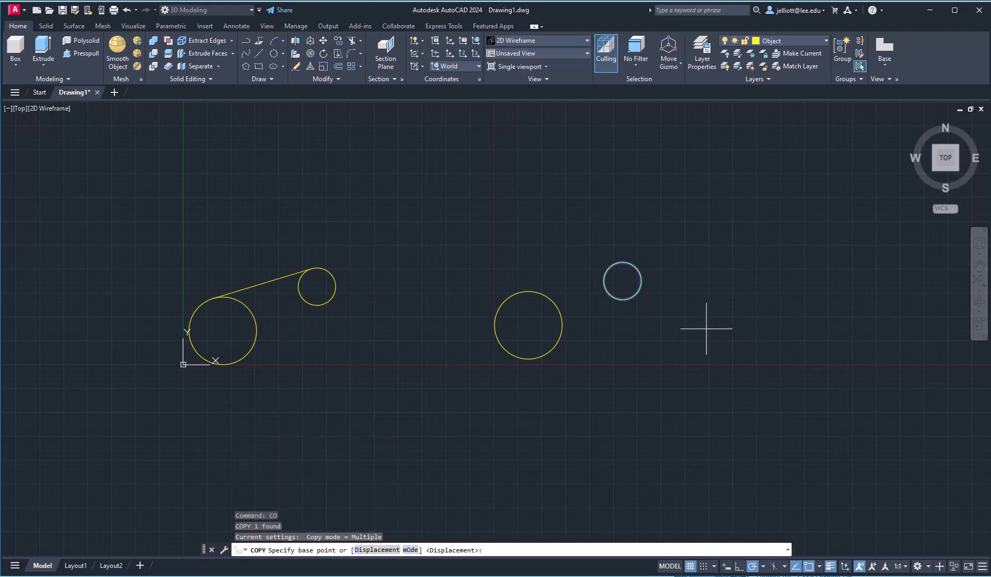
left_click(623, 280)
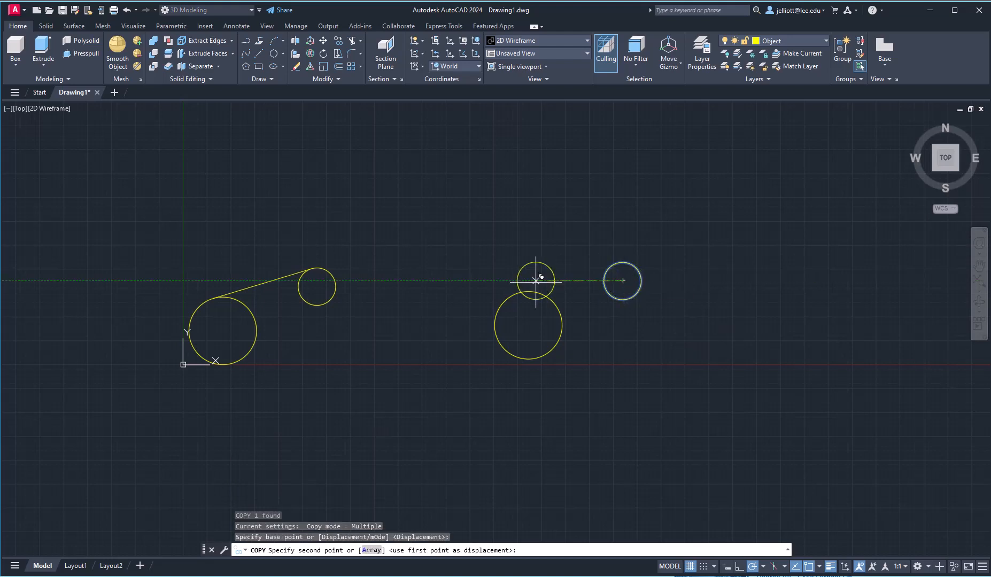
left_click(533, 353)
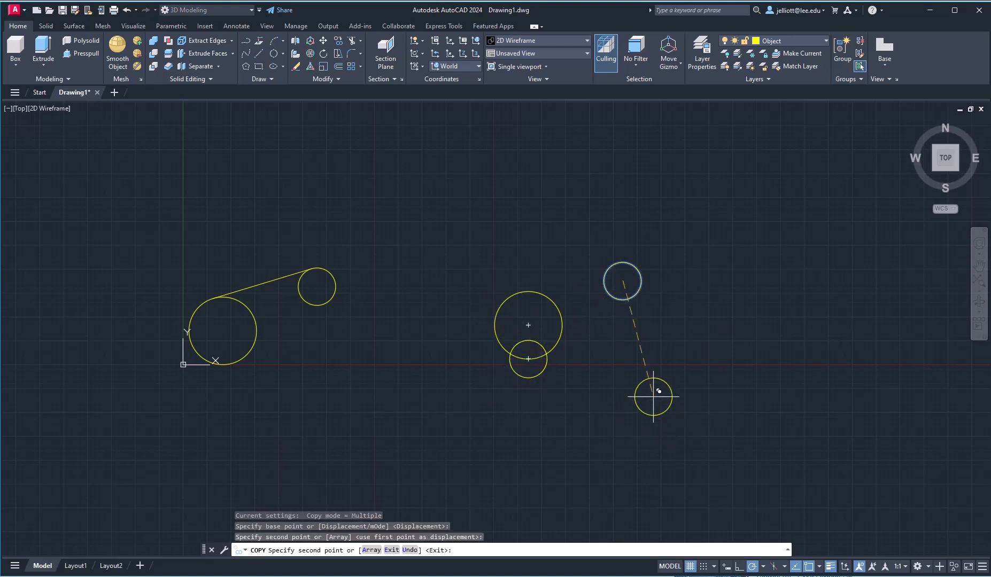
key("Escape")
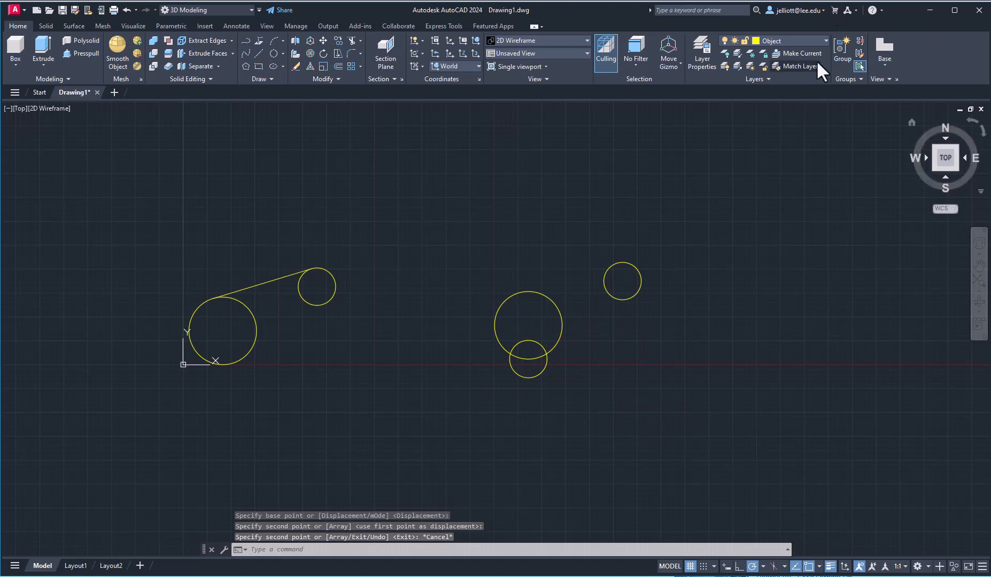
Make Layout the current layer and draw a circle from the large circle's center to the copied small circle's lower quadrant
left_click(788, 41)
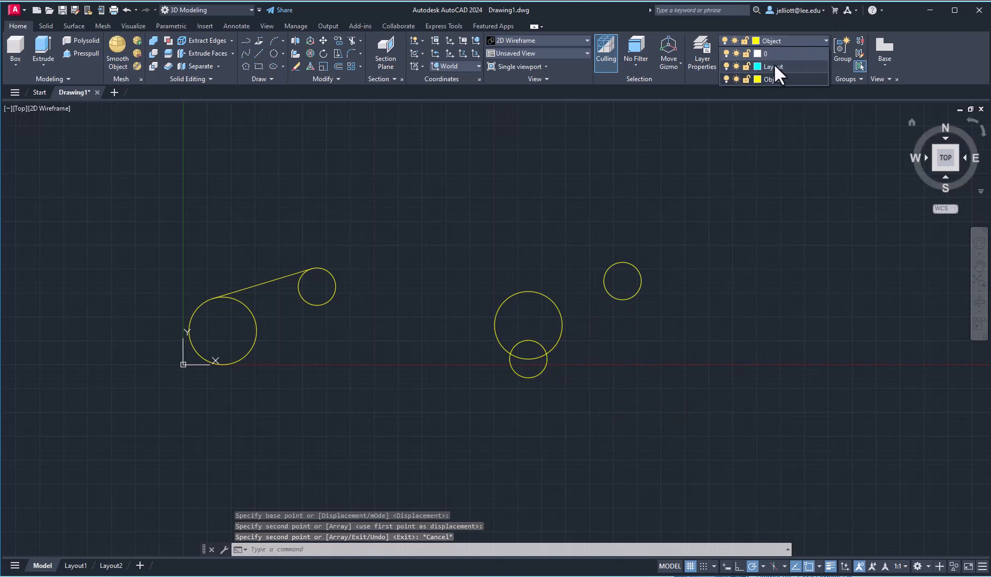
left_click(774, 66)
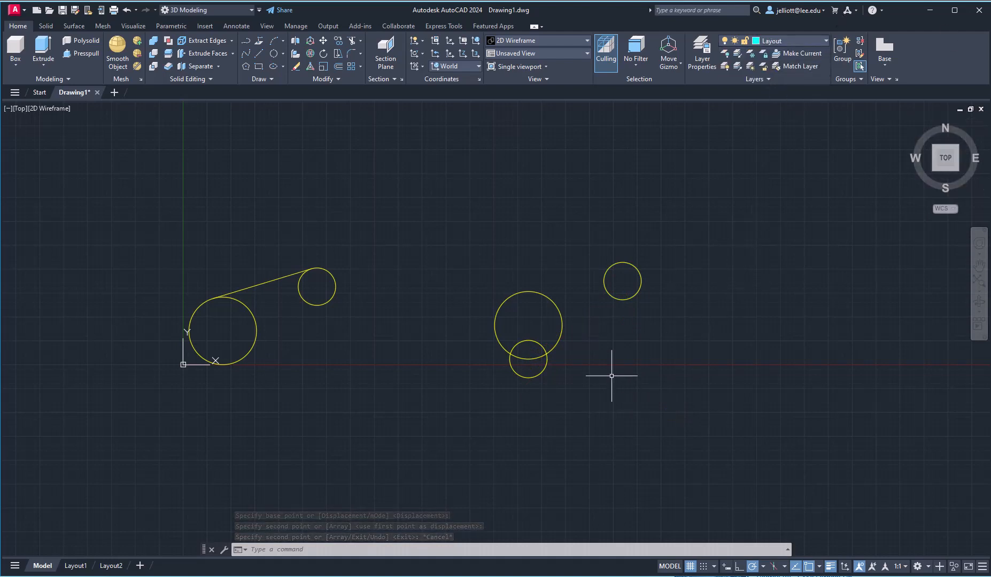
type("c")
key("Return")
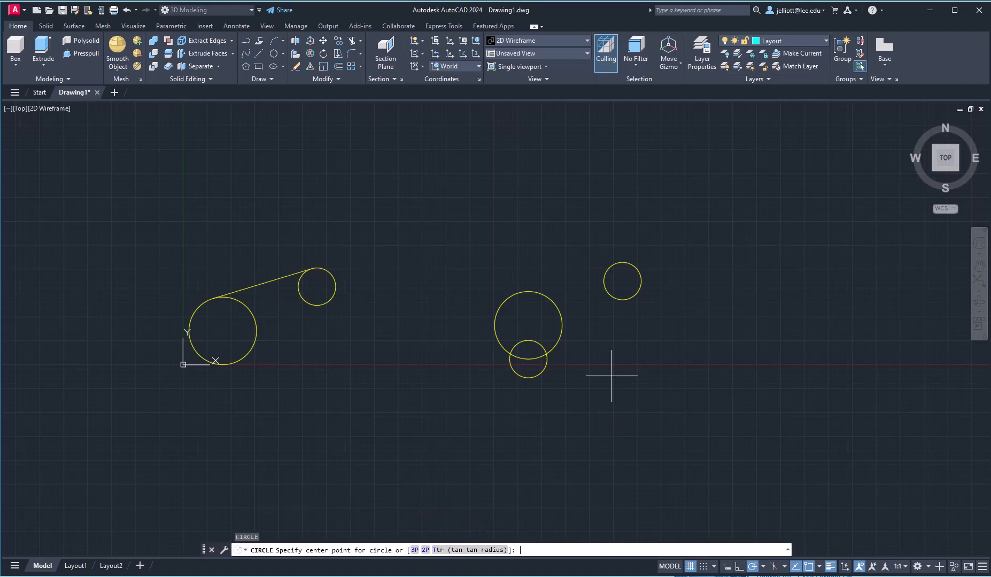
left_click(528, 325)
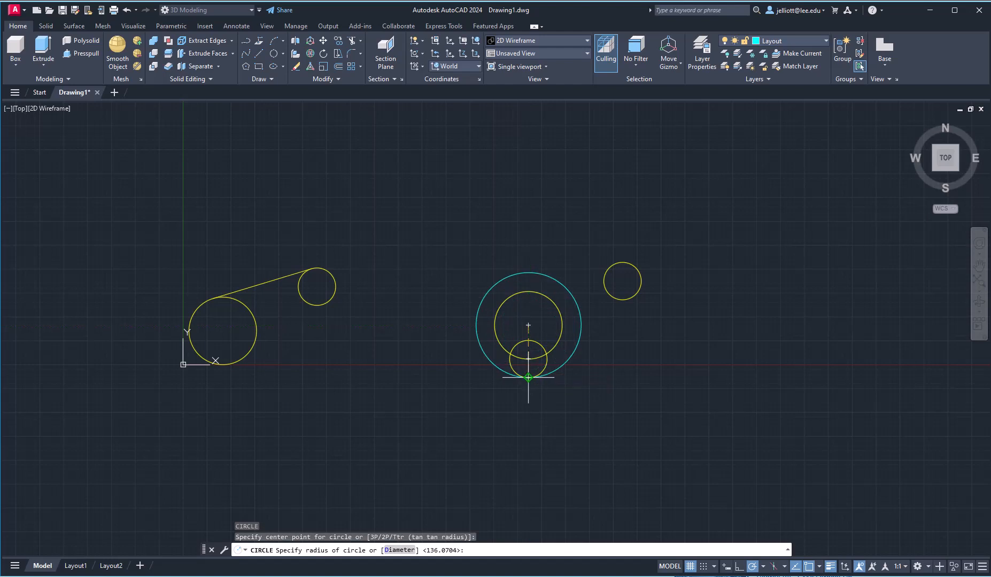
key("Escape")
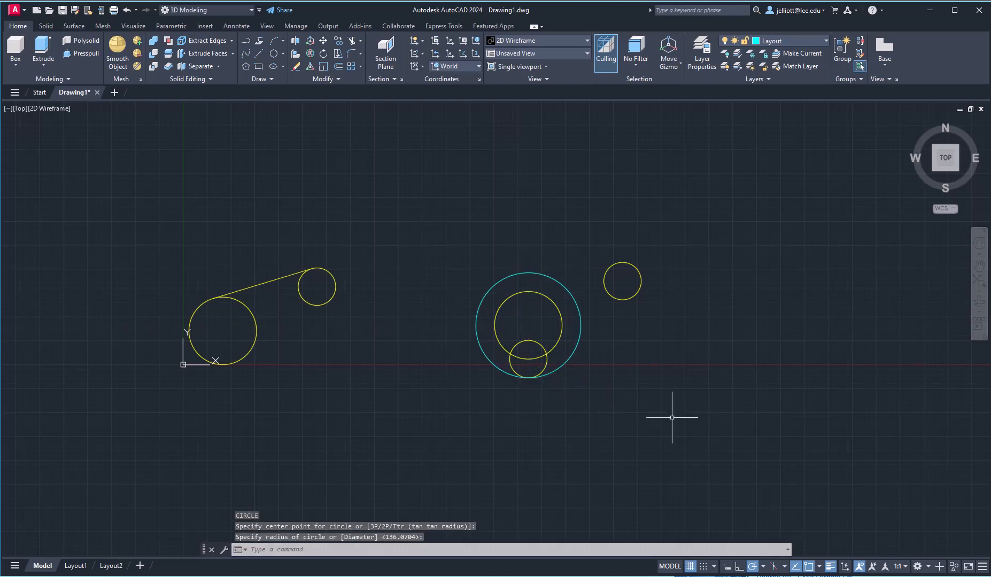
Delete the copied small circle at the large circle's lower quadrant
scroll(523, 344, "up", 6)
left_click(522, 345)
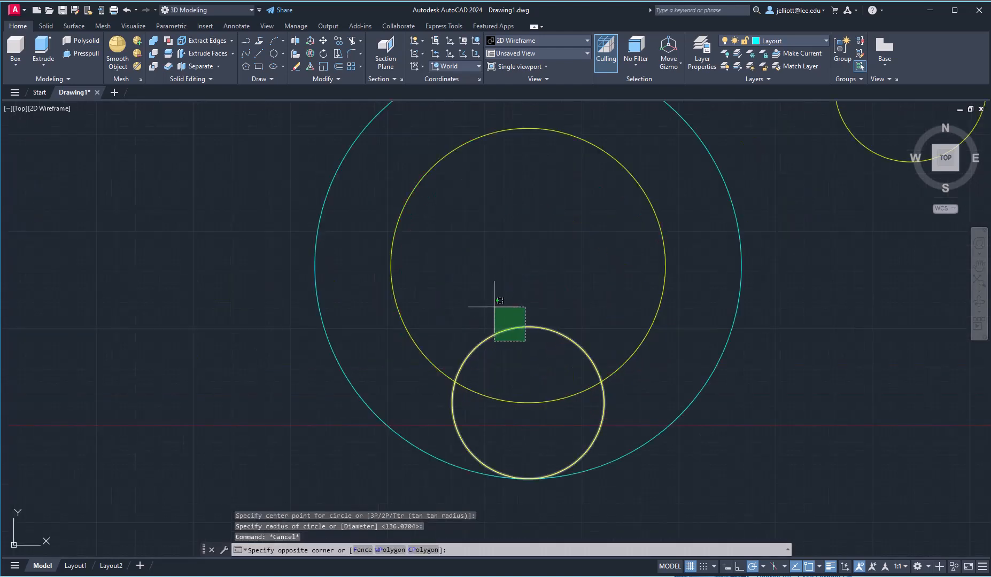
left_click(492, 306)
key("Delete")
Draw a 2-Point layout circle from the large yellow circle's center to the small yellow circle's center
scroll(883, 203, "down", 5)
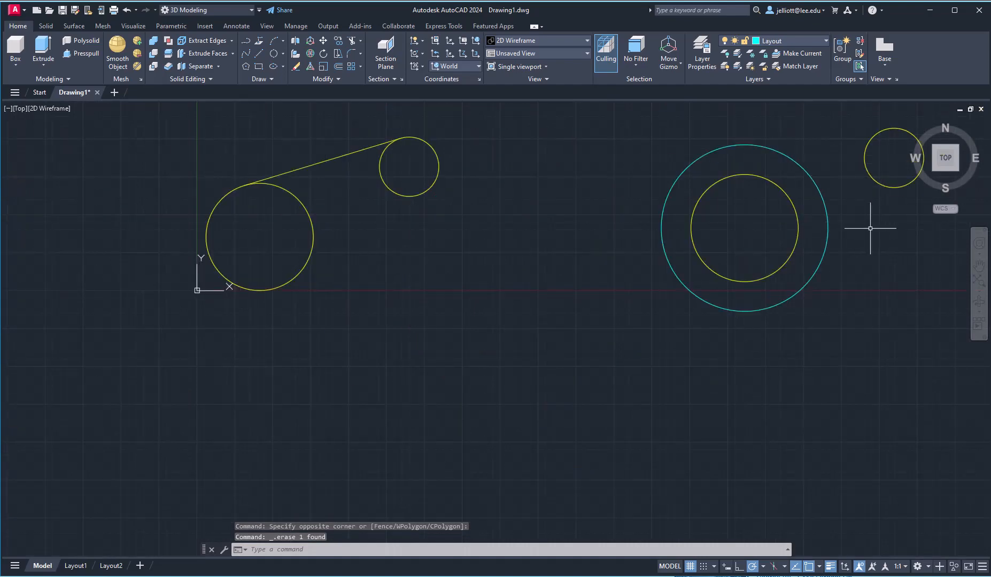
middle_click_drag(807, 232, 369, 380)
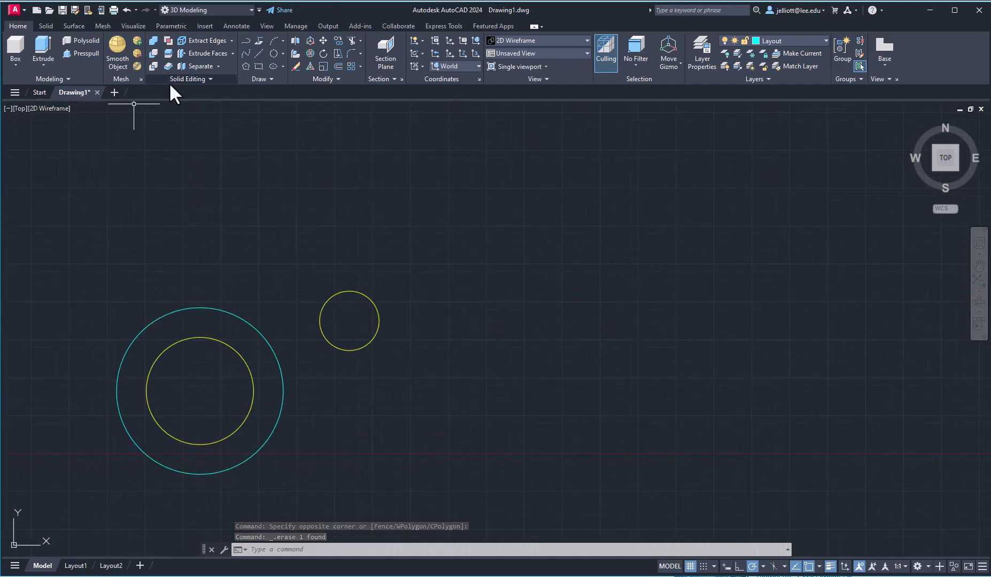
left_click(272, 51)
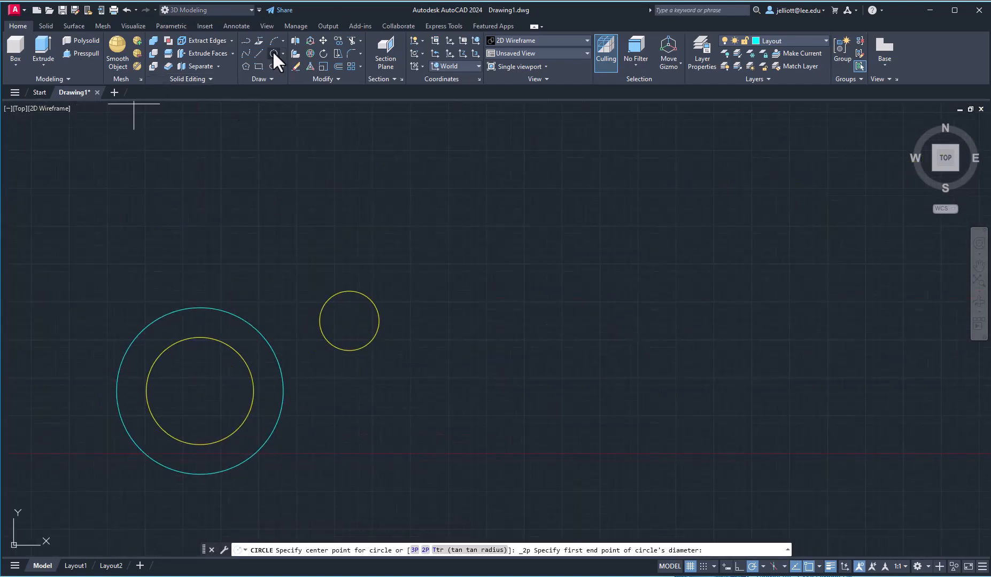
left_click(200, 391)
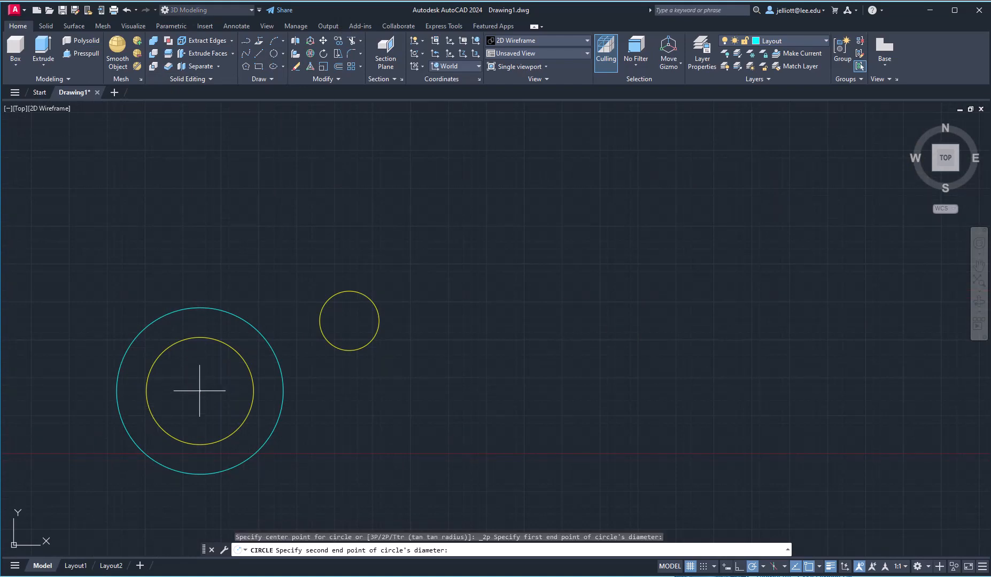
left_click(349, 320)
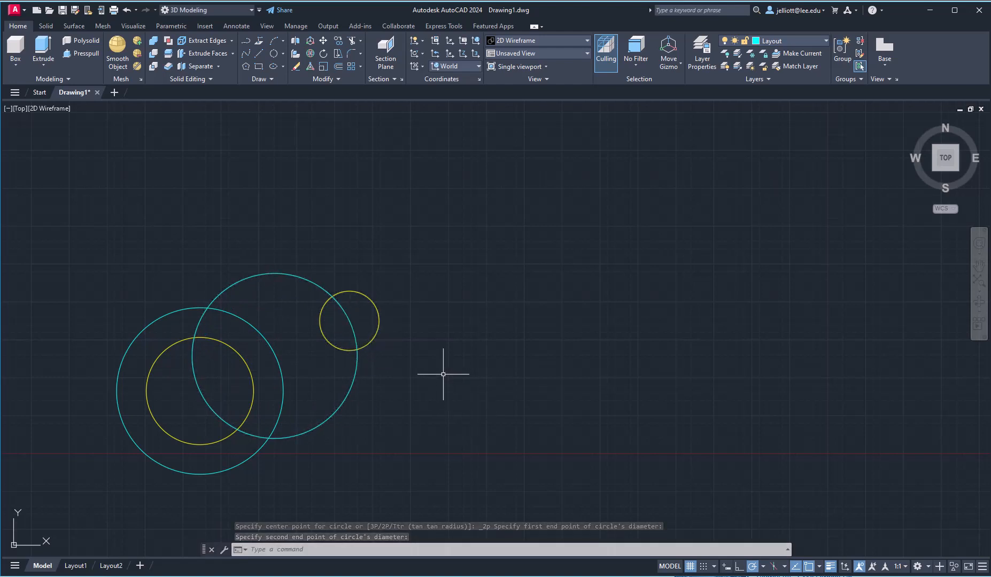
Draw a ray from the large yellow circle's center through the upper intersection of the two layout circles
type("RA")
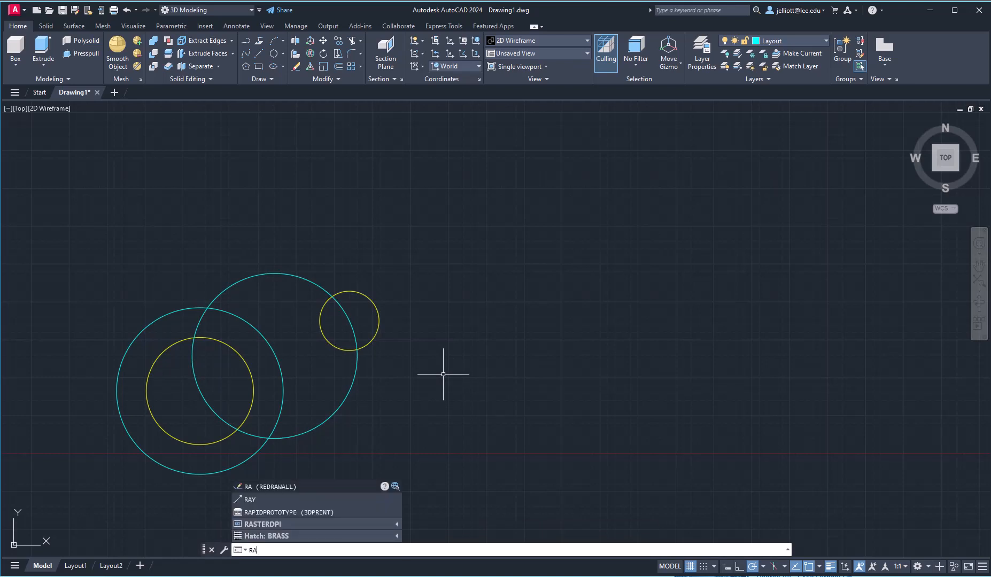
type("y")
key("Return")
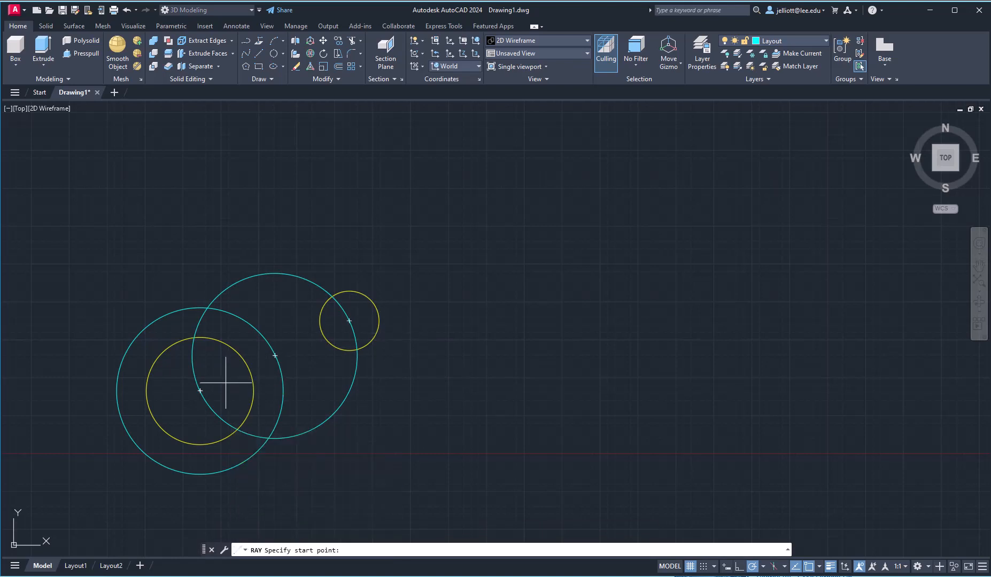
left_click(200, 391)
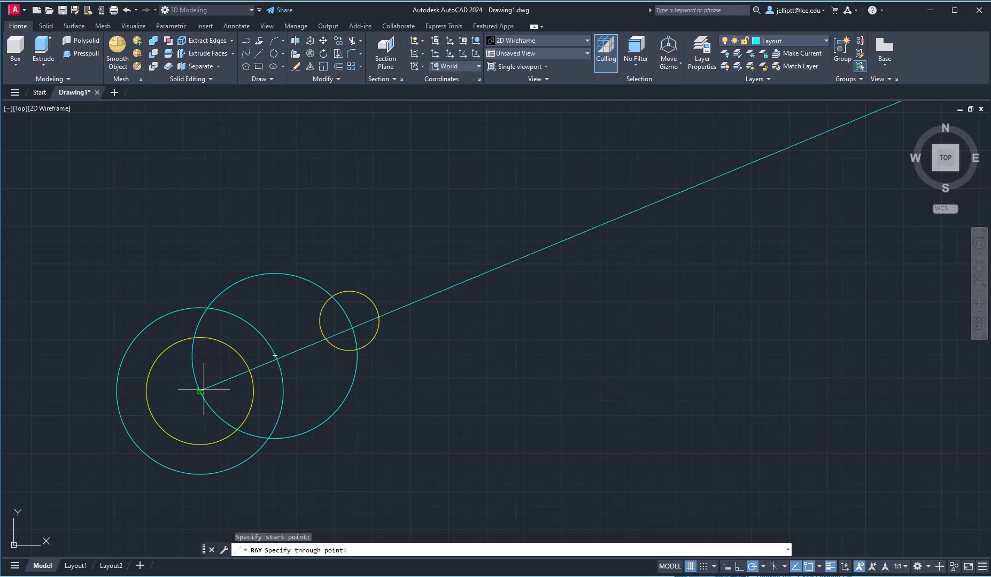
left_click(208, 308)
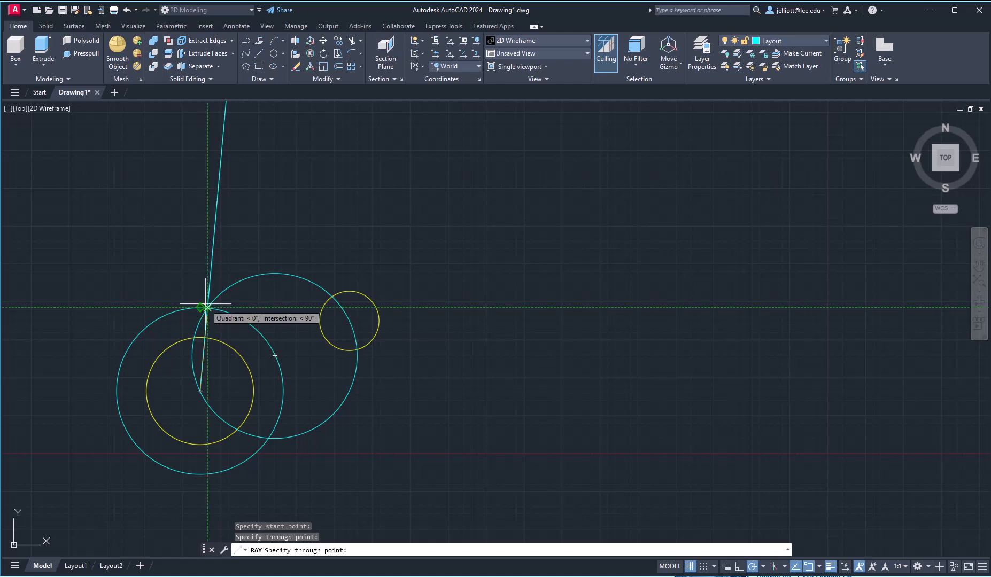
key("Escape")
Trim the part of the ray that extends beyond the upper intersection of the layout circles
type("t o")
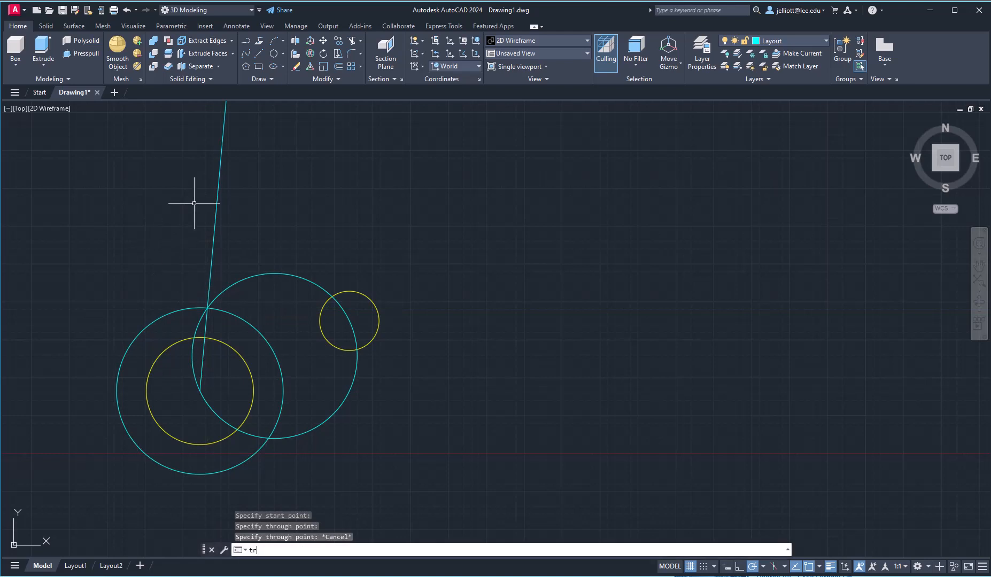
type("r")
key("Return")
left_click(251, 192)
key("Return")
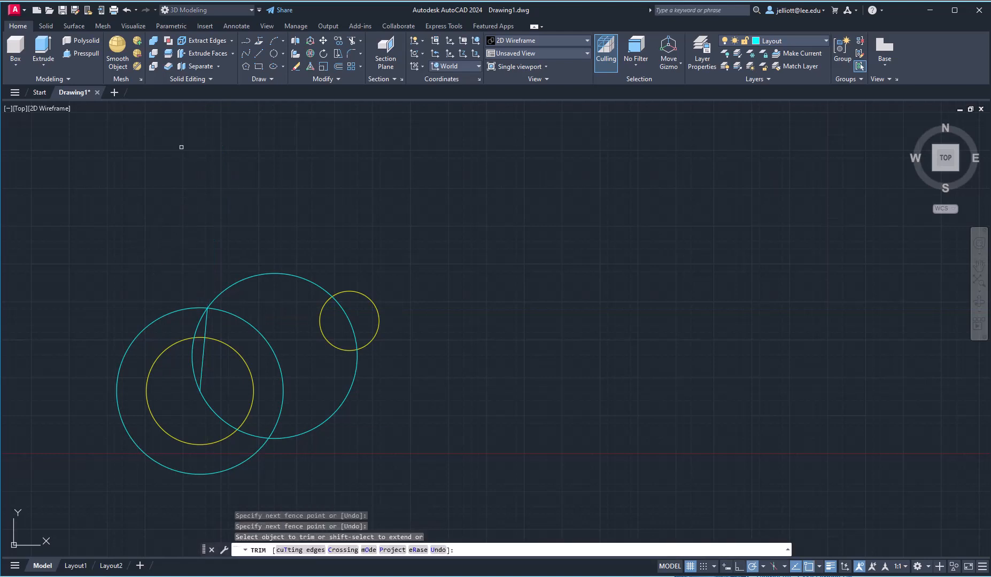
key("Escape")
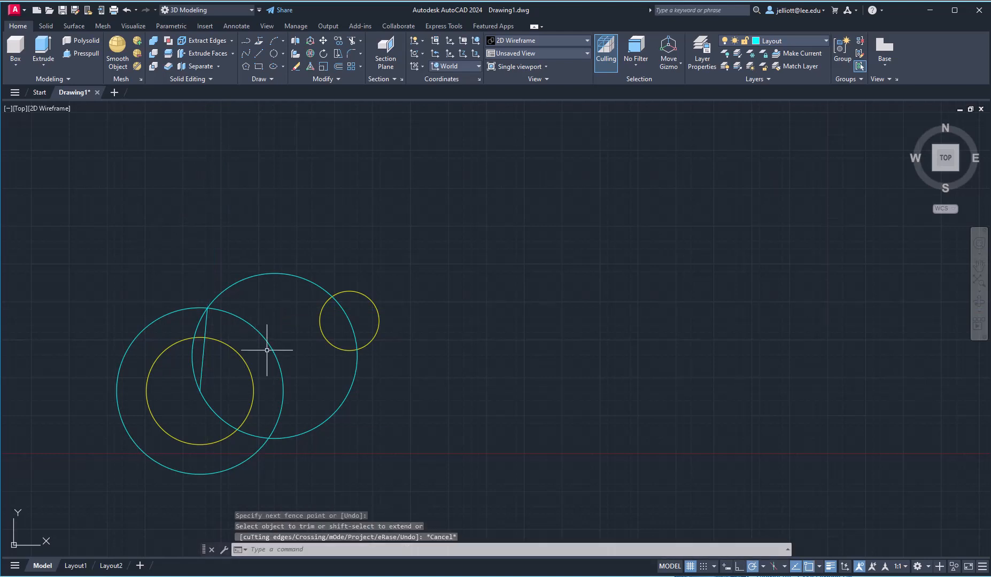
Offset the trimmed layout line with the Through option so the copy passes through the small yellow circle's center
left_click(206, 332)
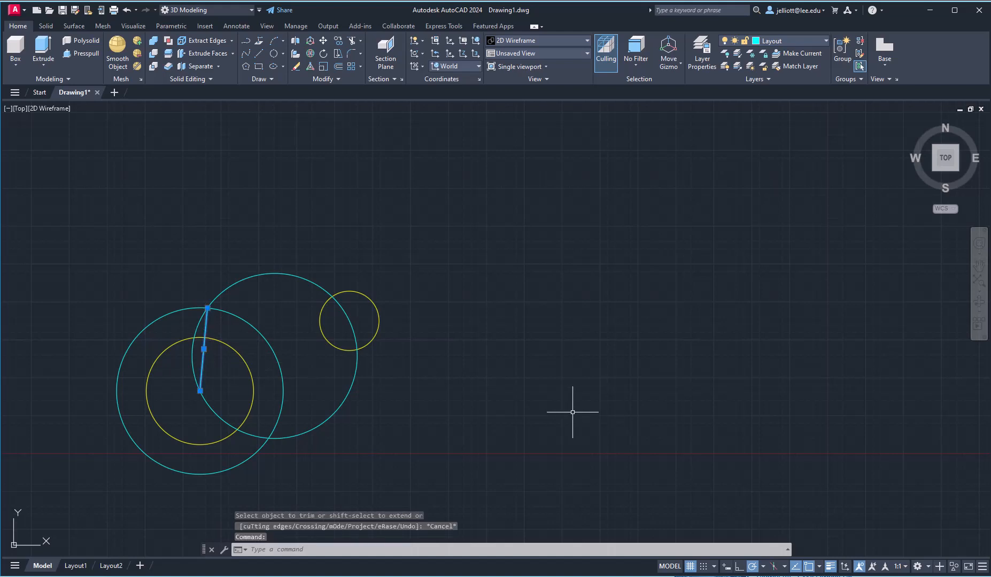
key("Return")
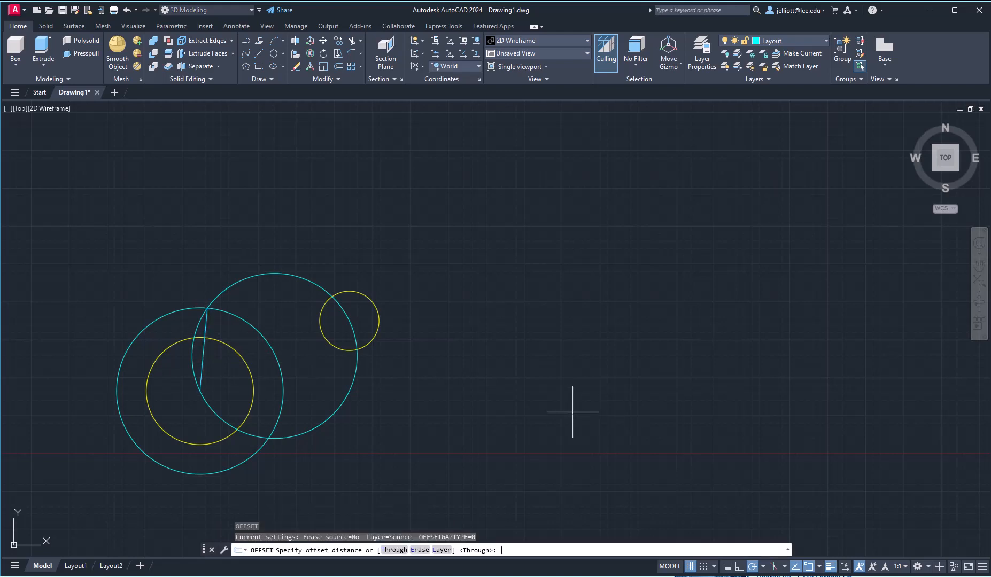
type("t")
key("Return")
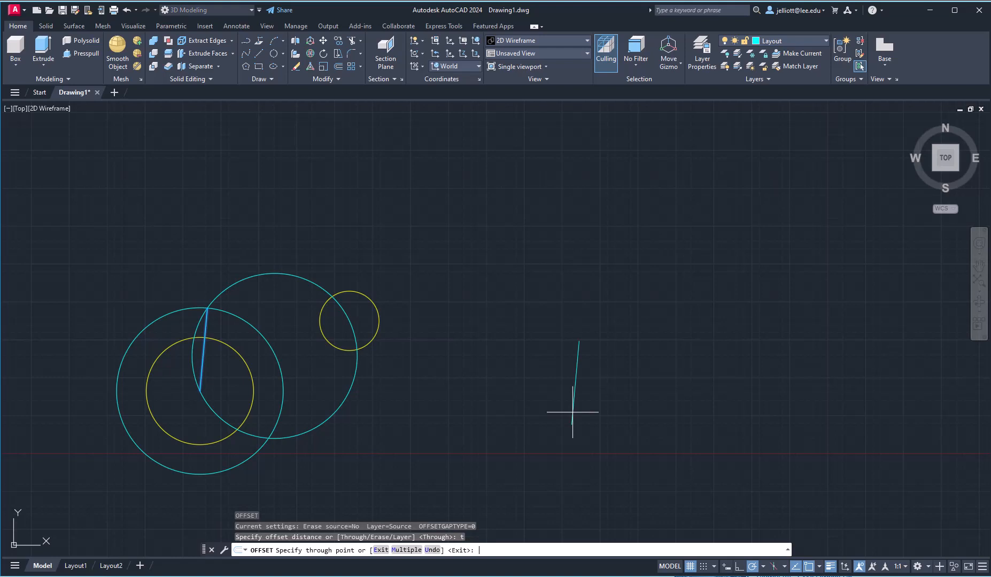
left_click(349, 320)
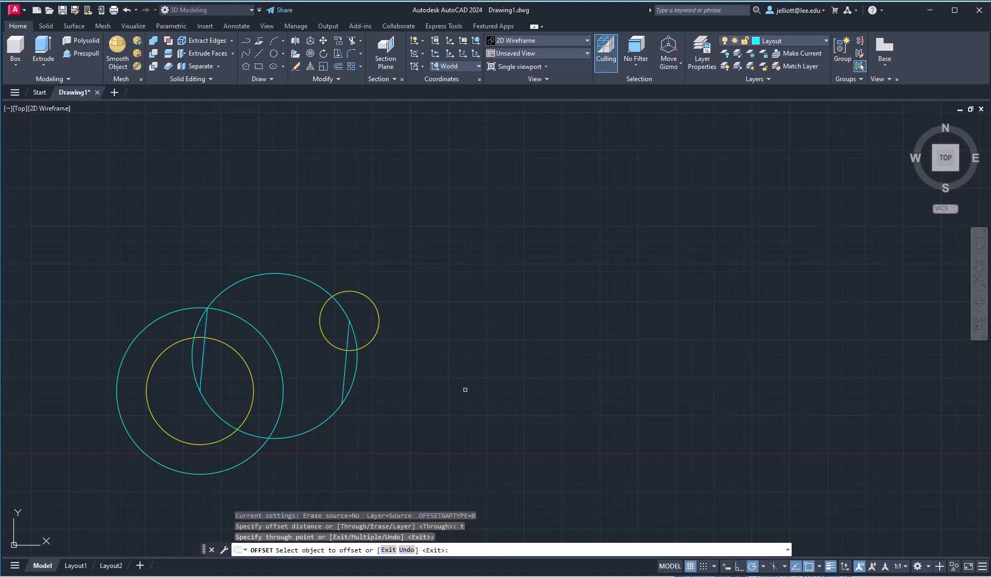
key("Escape")
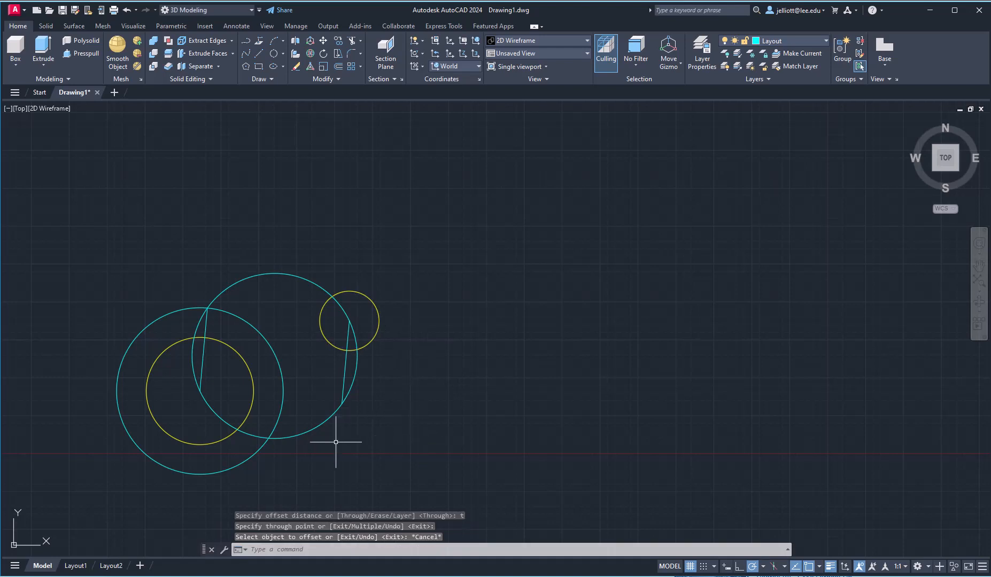
Delete the two cyan layout circles, keeping the two layout lines and the yellow circles
left_click(294, 459)
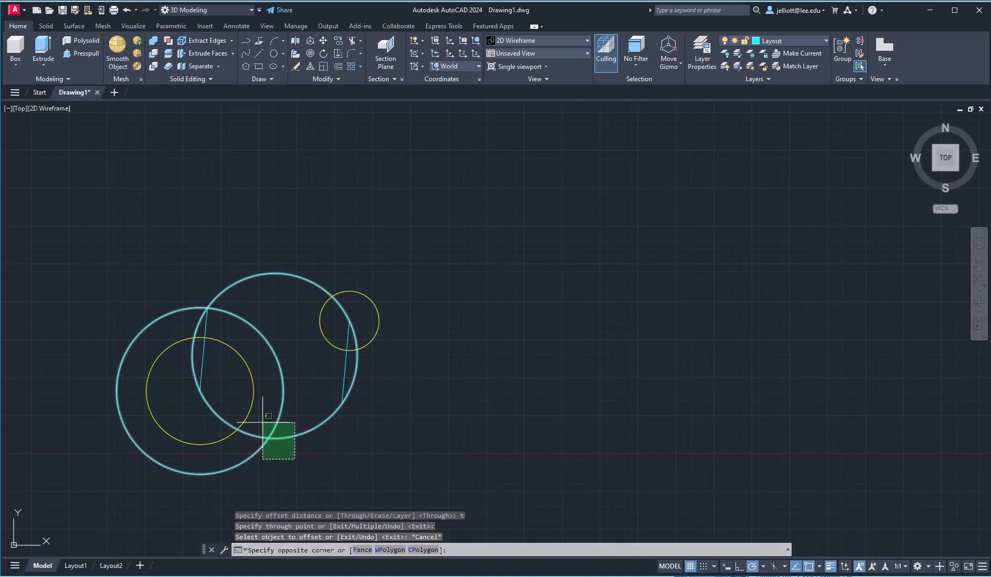
left_click(262, 422)
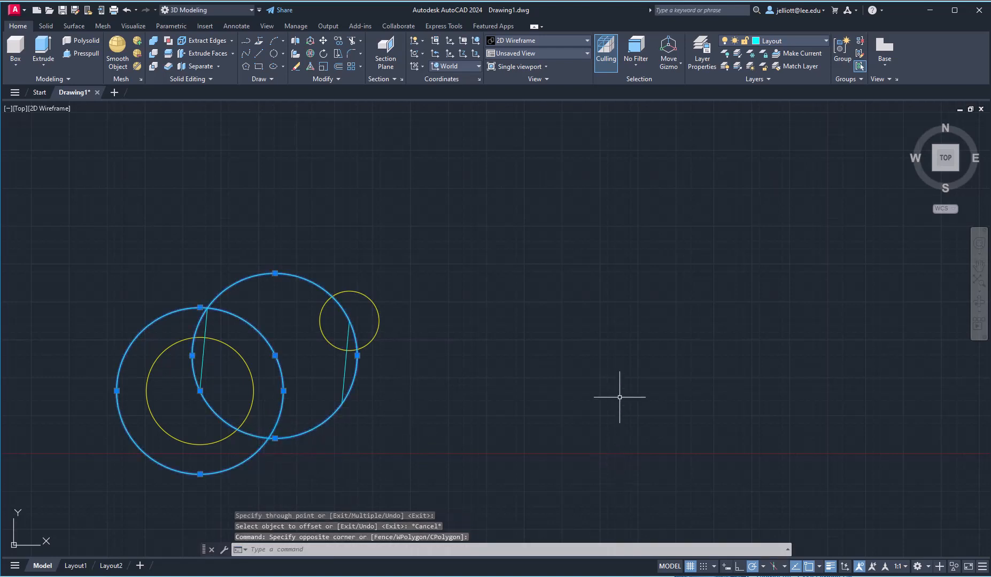
key("Delete")
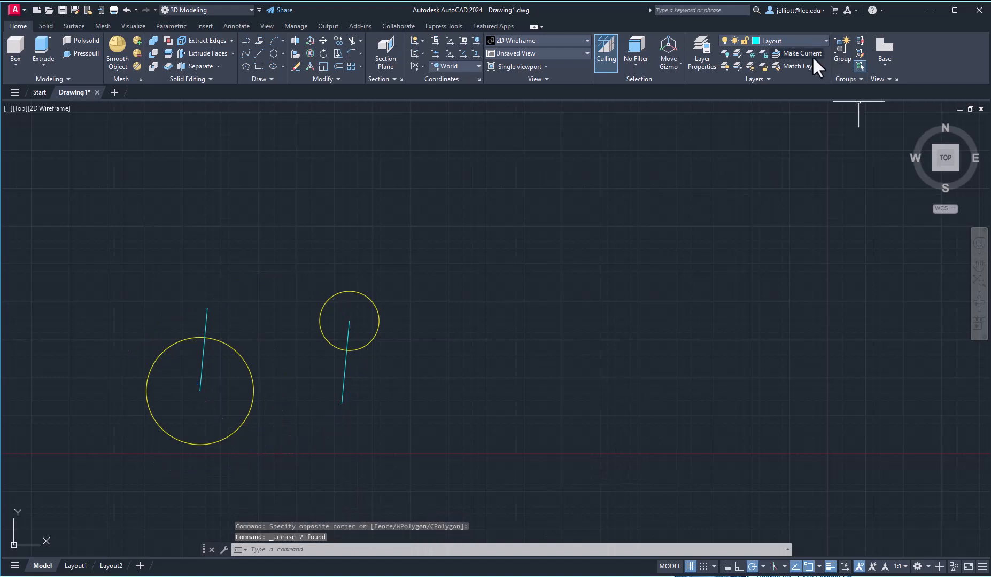
On the Object layer, draw a line from the small circle's intersection with its layout line to the large circle's intersection with its layout line
left_click(806, 38)
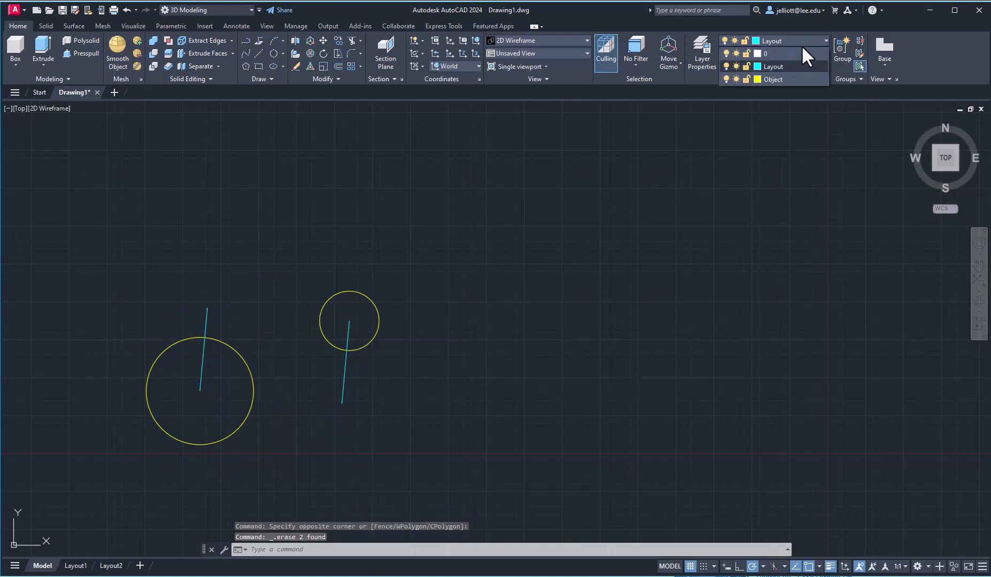
left_click(776, 80)
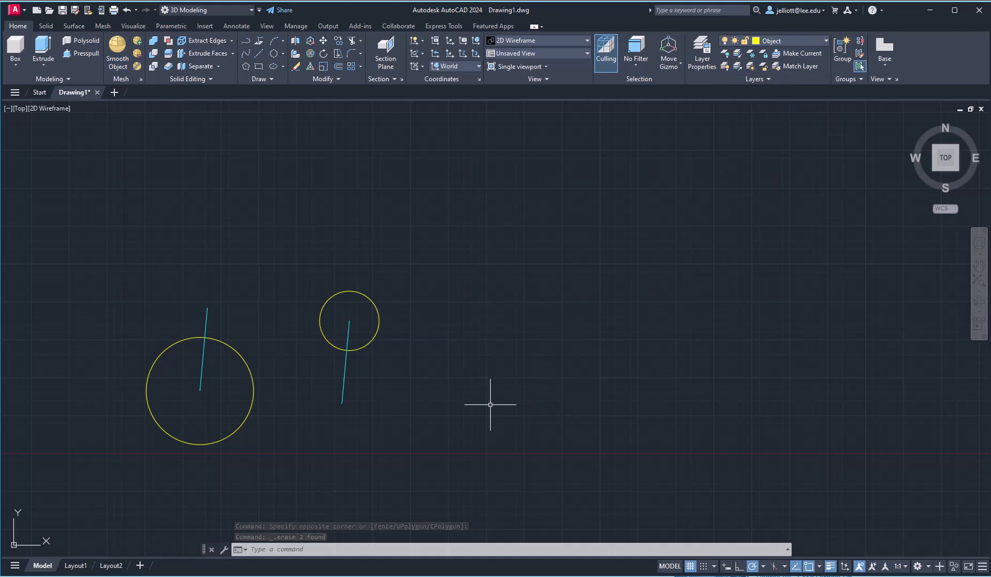
type("l")
key("Return")
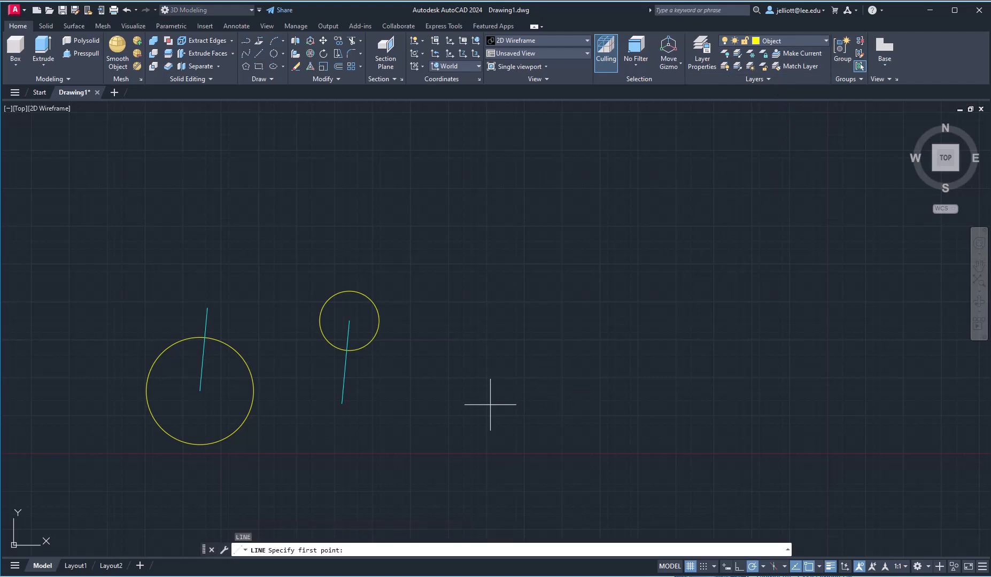
left_click(347, 350)
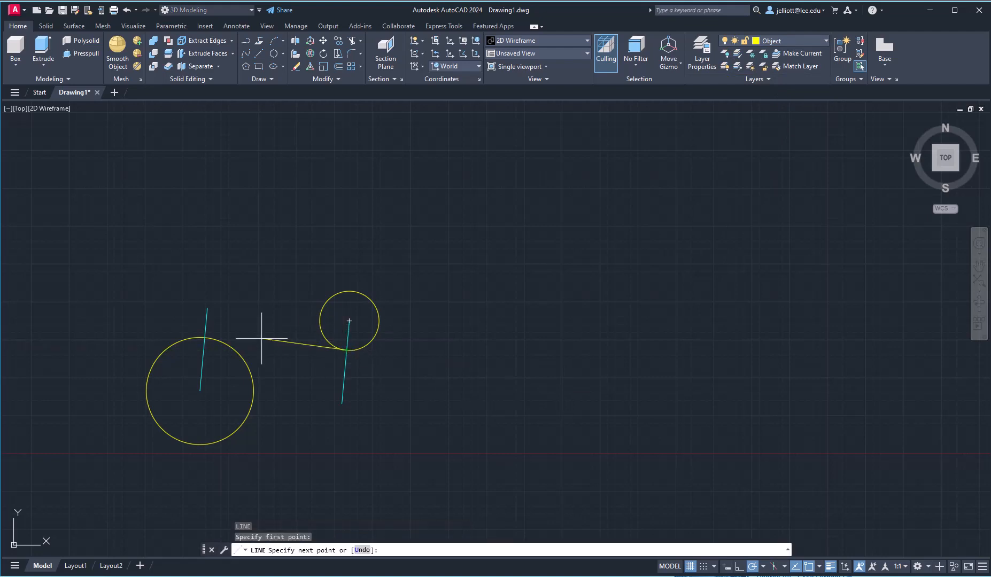
left_click(205, 337)
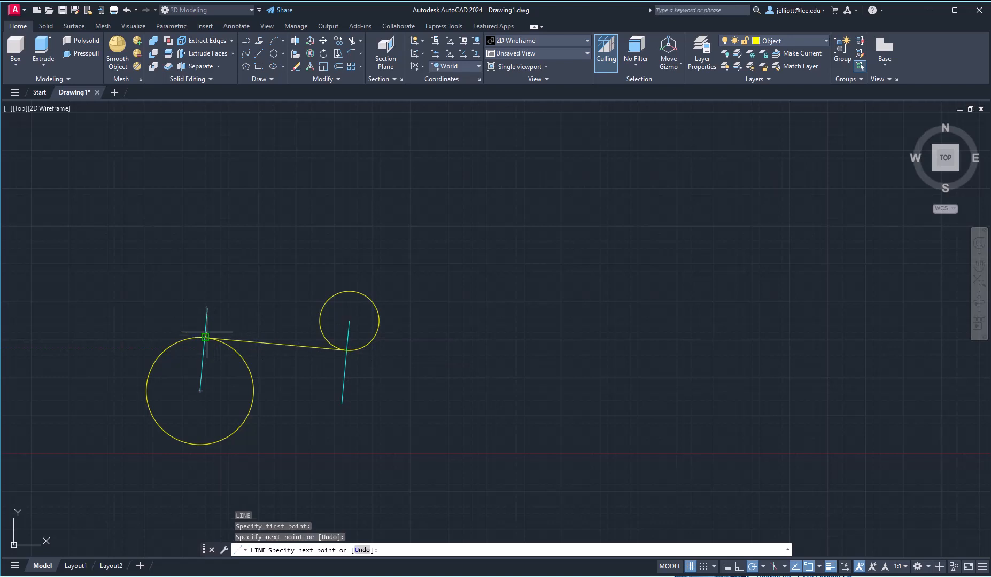
key("Escape")
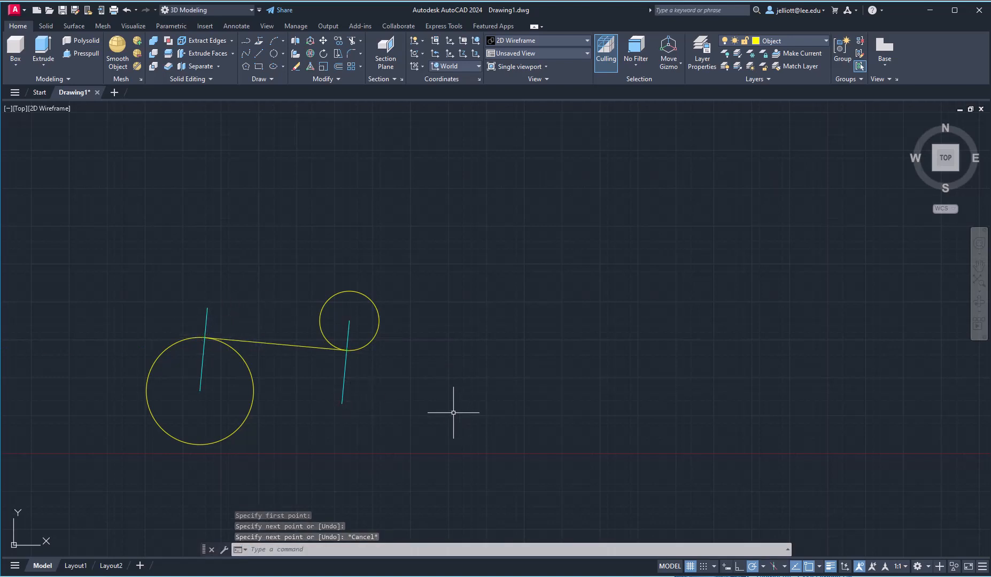
Measure the angle between the large circle's layout line and the new tangent line
type("mea")
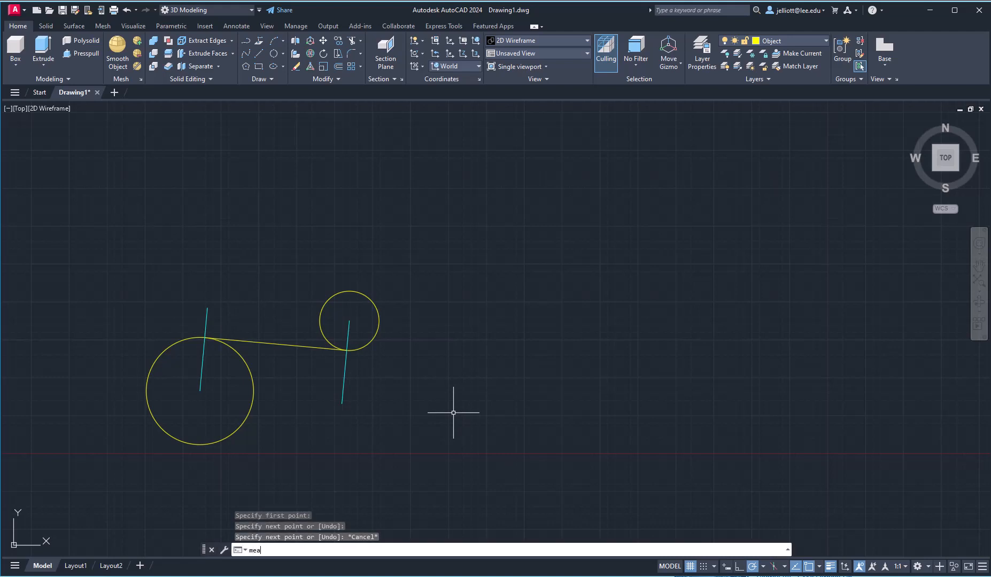
key("Return")
type("a")
key("Return")
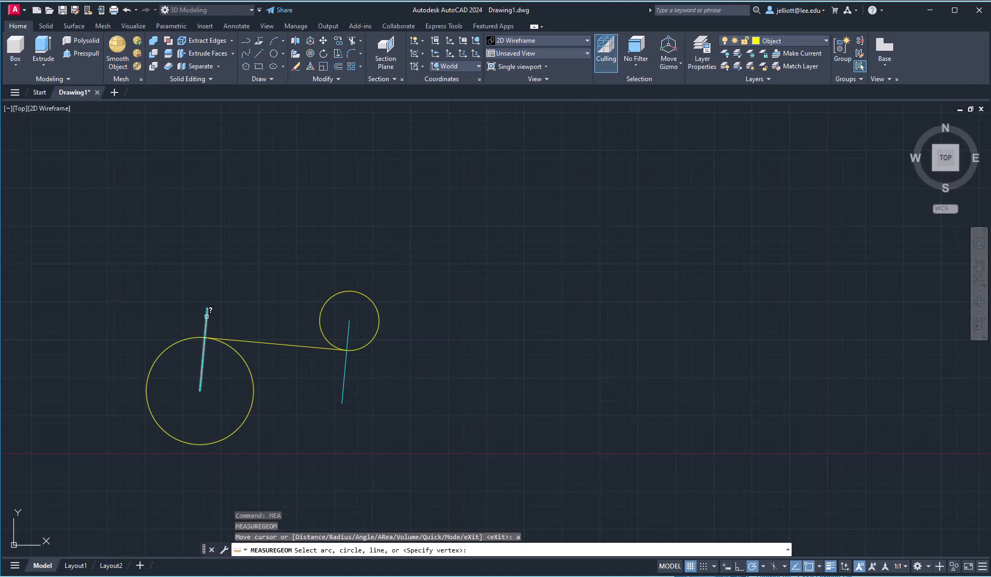
left_click(205, 316)
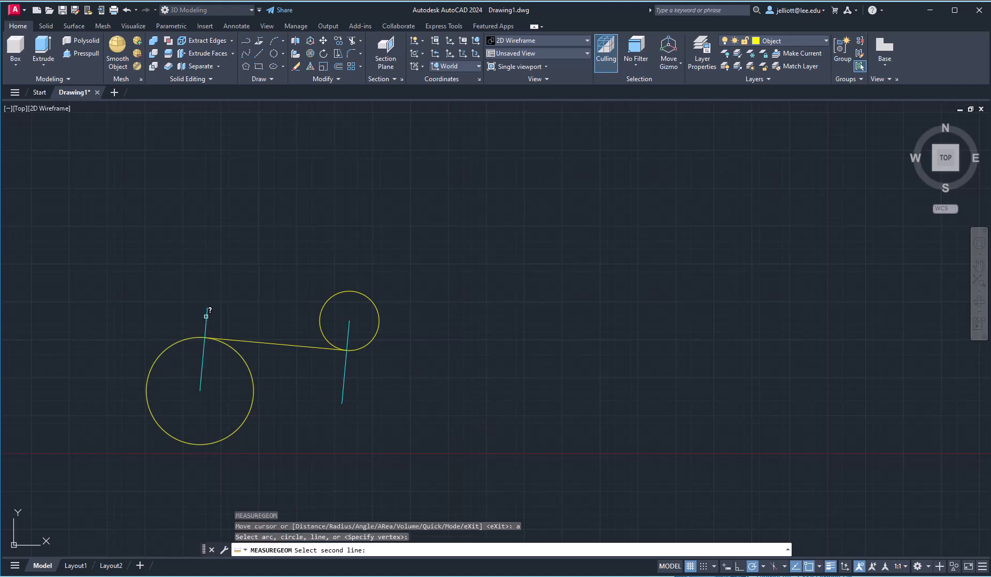
left_click(241, 340)
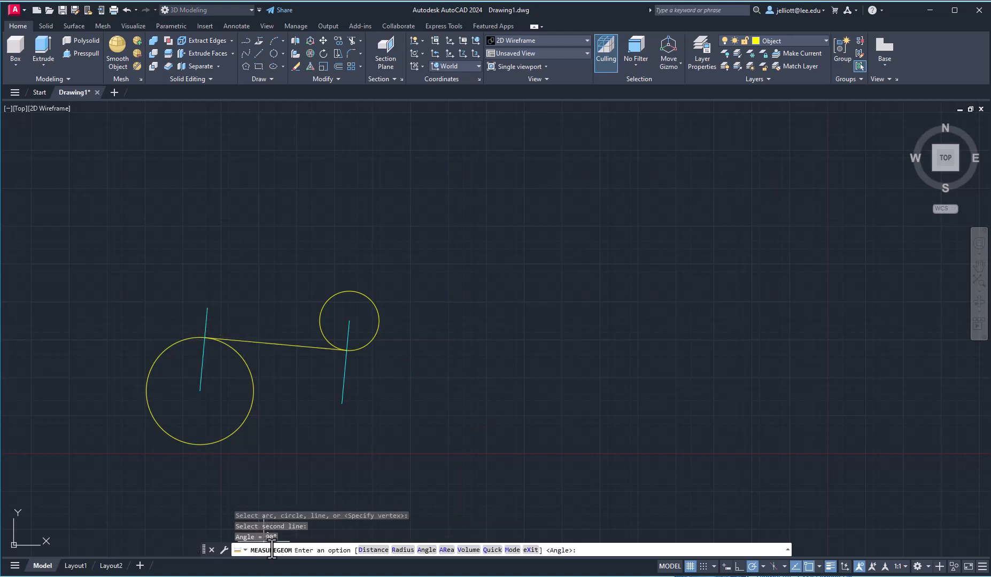
Measure the angle between the tangent line and the small circle's layout line
key("Return")
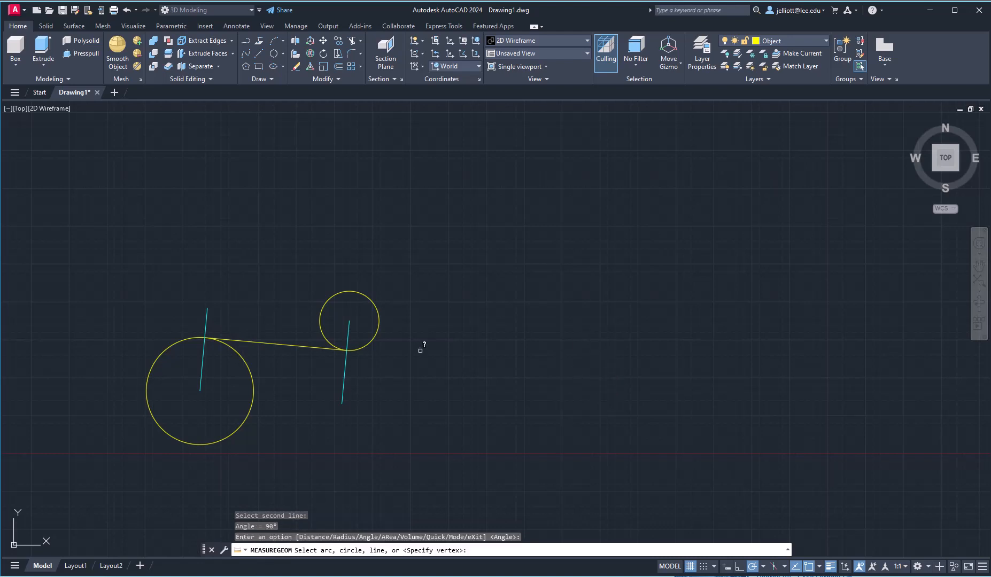
left_click(315, 348)
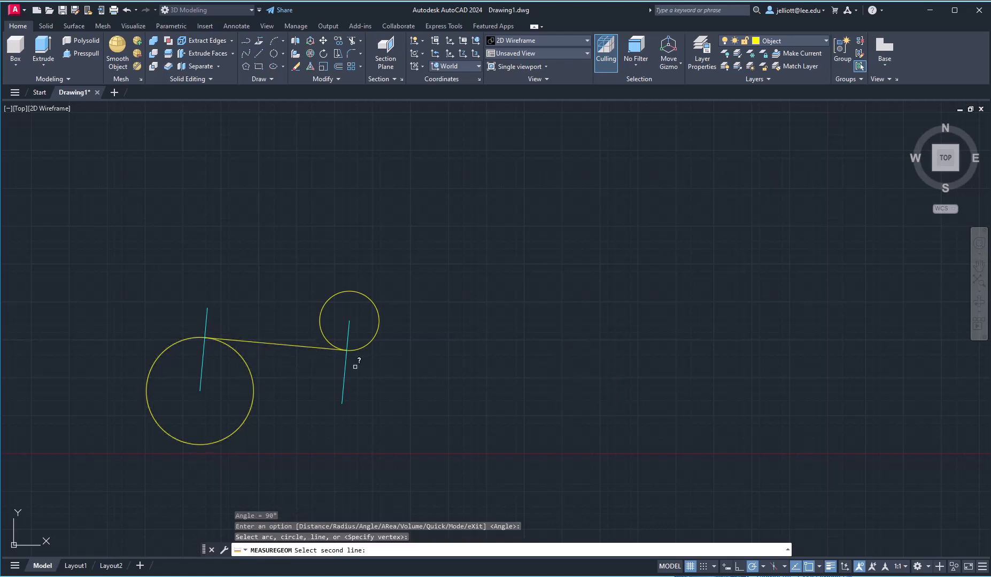
left_click(347, 364)
left_click(347, 363)
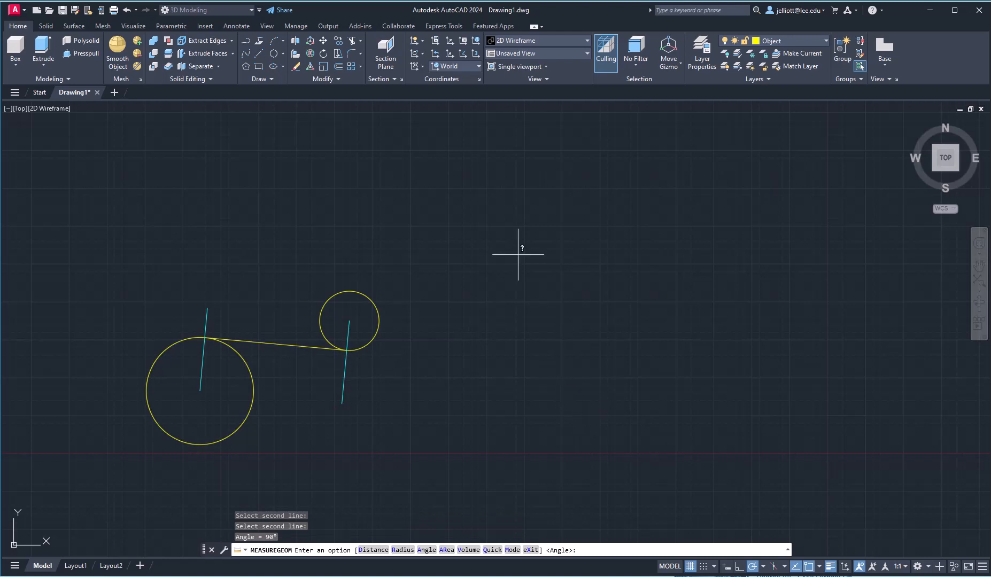
scroll(455, 237, "down", 2)
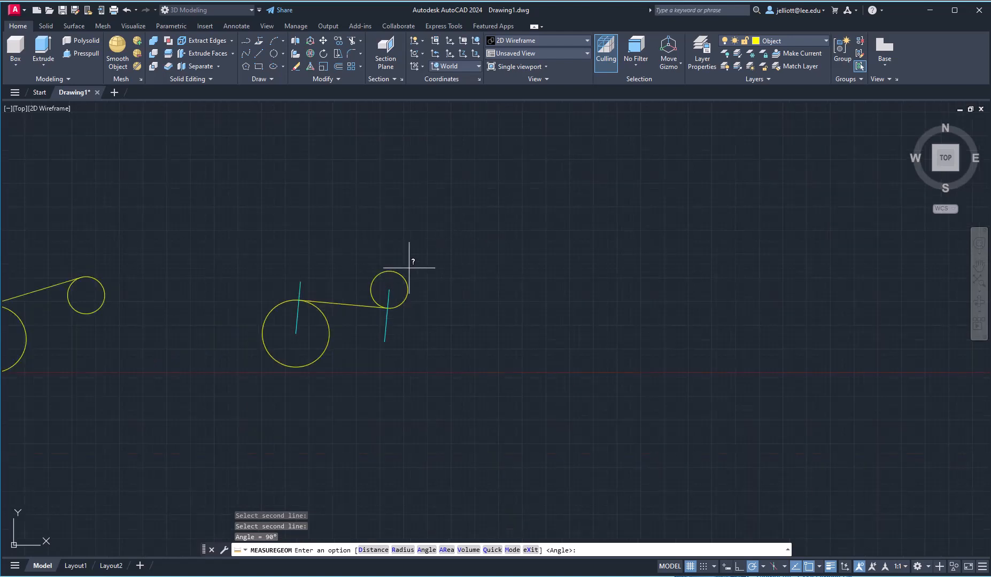
middle_click_drag(139, 280, 394, 274)
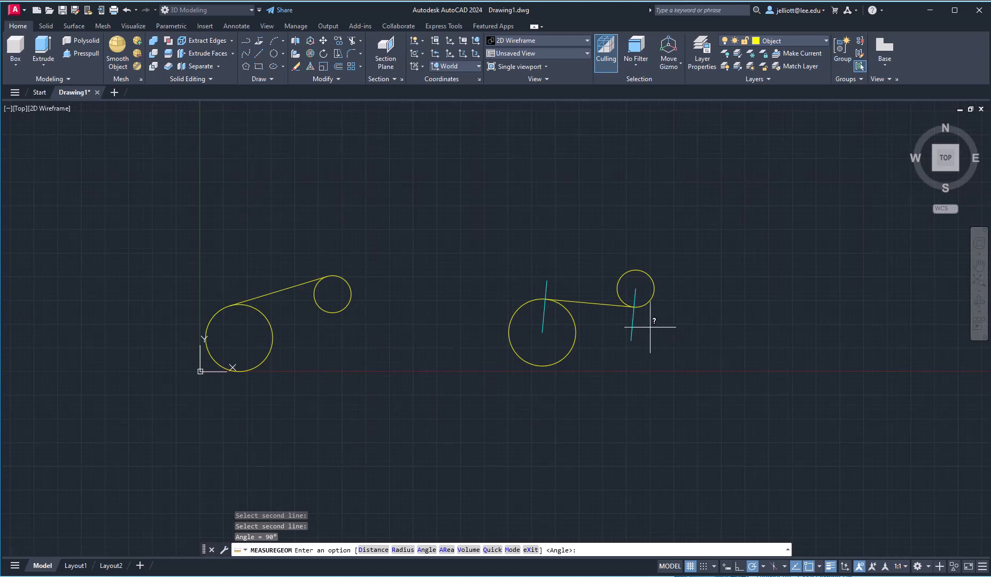
key("Escape")
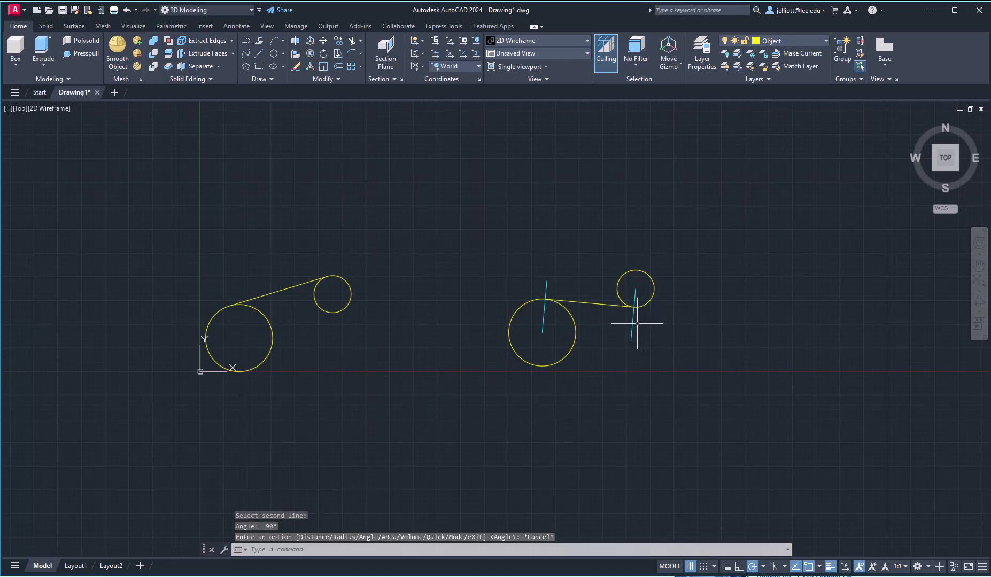
Delete the two remaining cyan layout lines at the large and small circles of the second pair
left_click(636, 323)
left_click(621, 319)
left_click(564, 285)
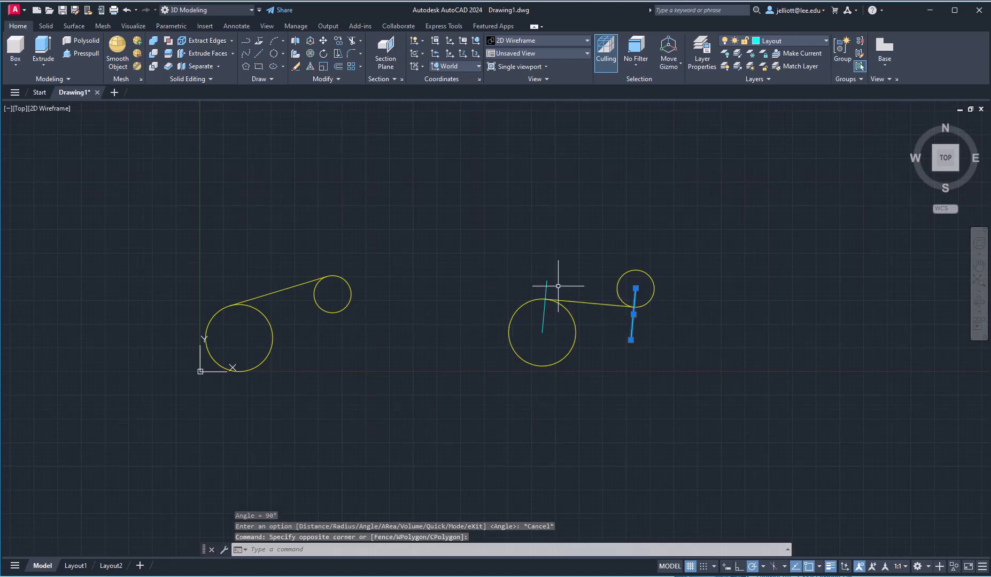
left_click(540, 281)
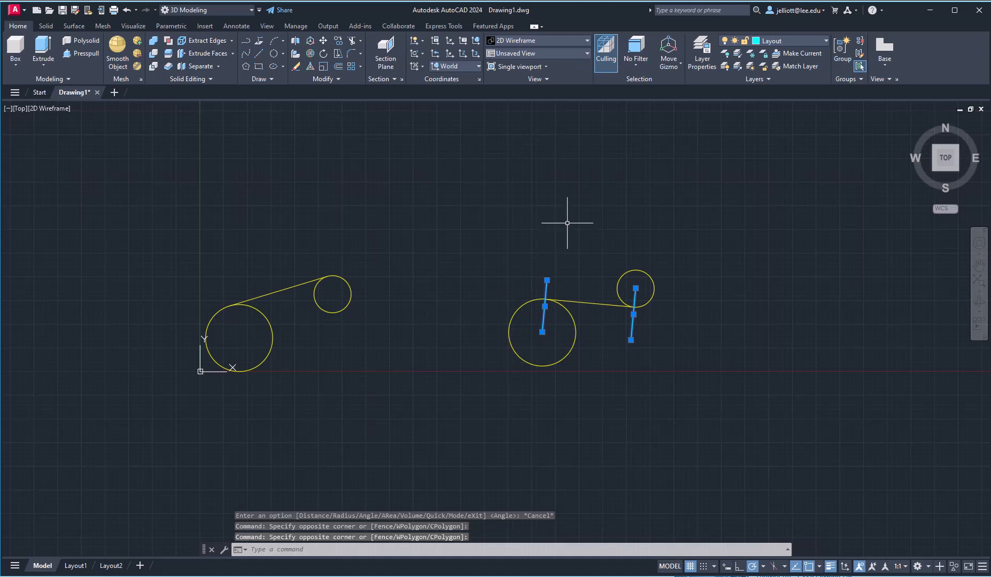
key("Delete")
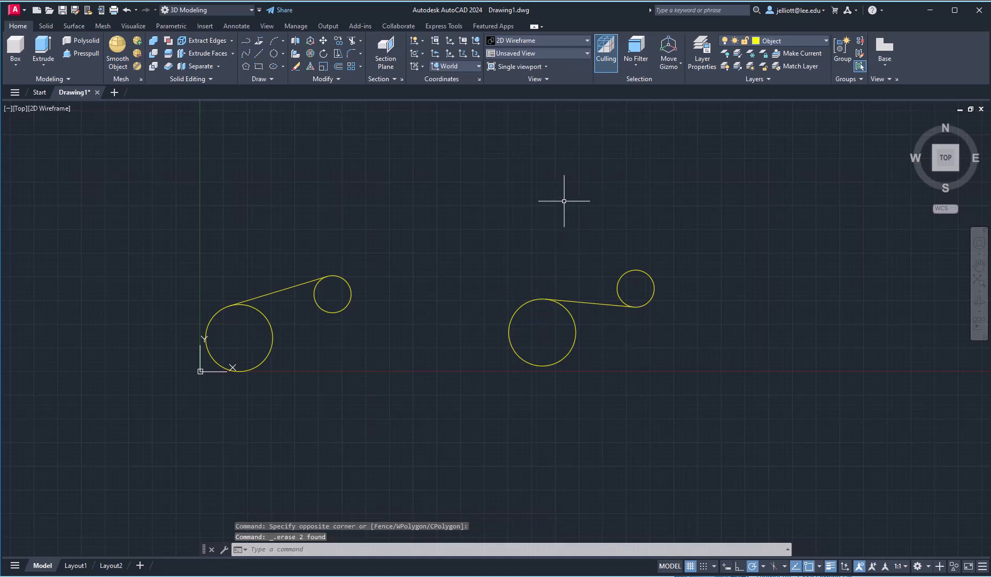